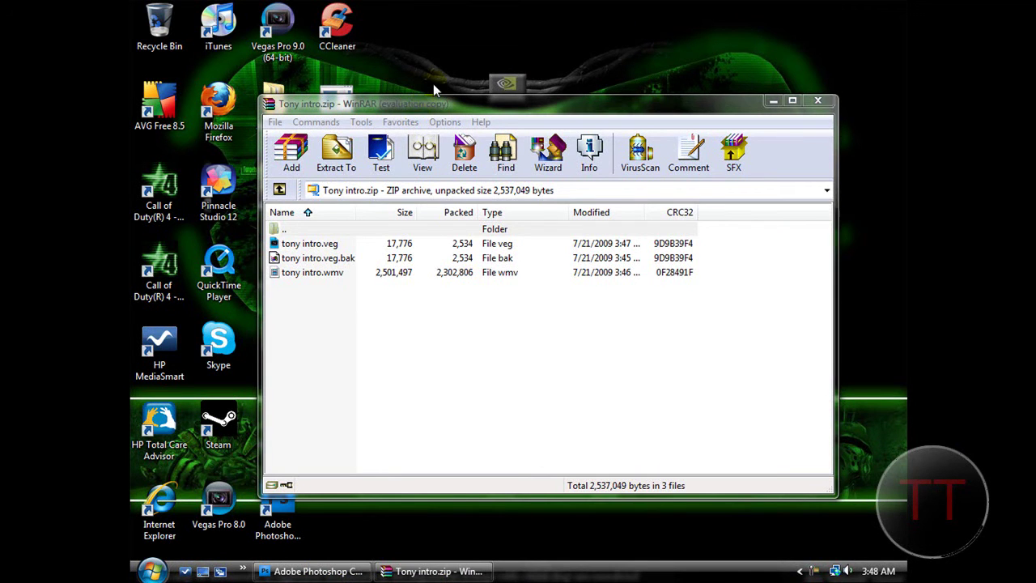
- Shift the WinRAR window showing Tony intro.zip slightly to the right
left_click_drag(425, 101, 476, 108)
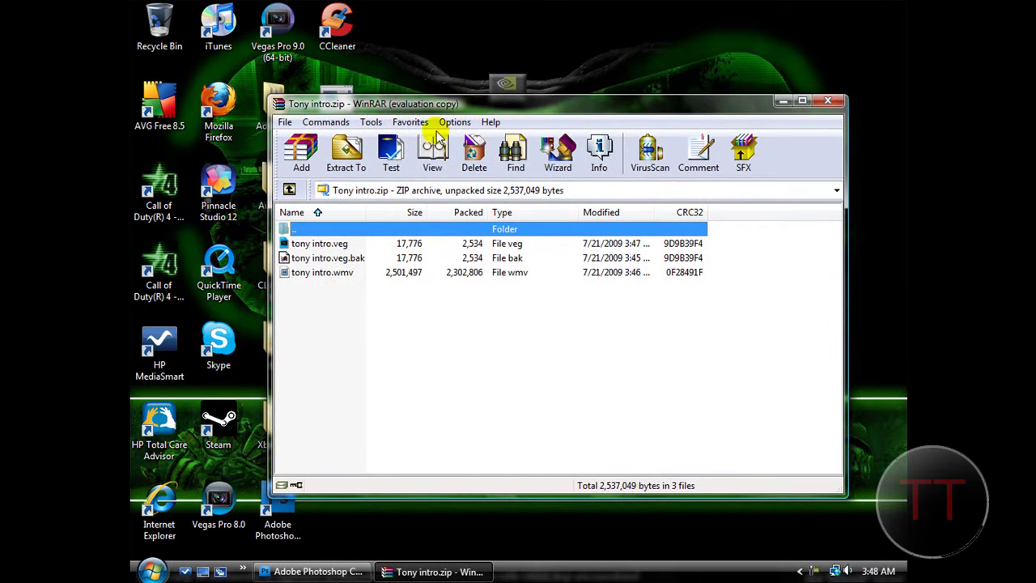
- Browse the Open archive dialog to Call of Duty 4 - Modern Warfare\main with All files shown
left_click(286, 123)
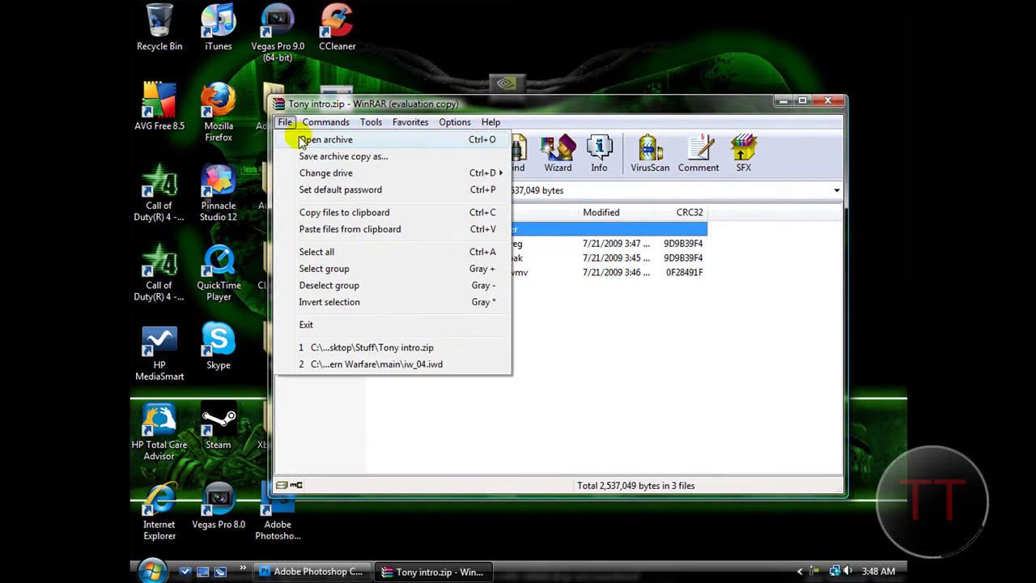
left_click(316, 140)
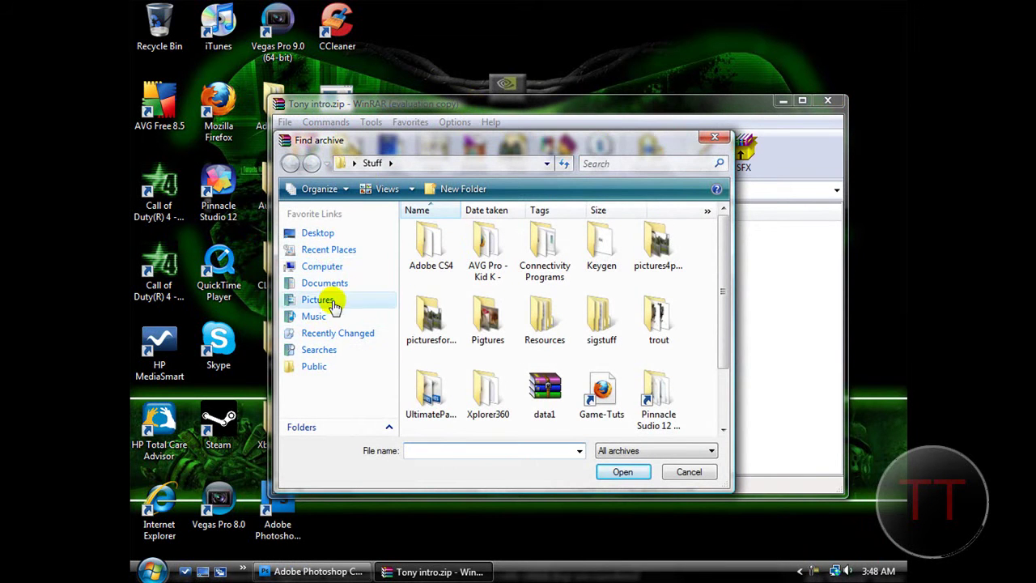
left_click(327, 267)
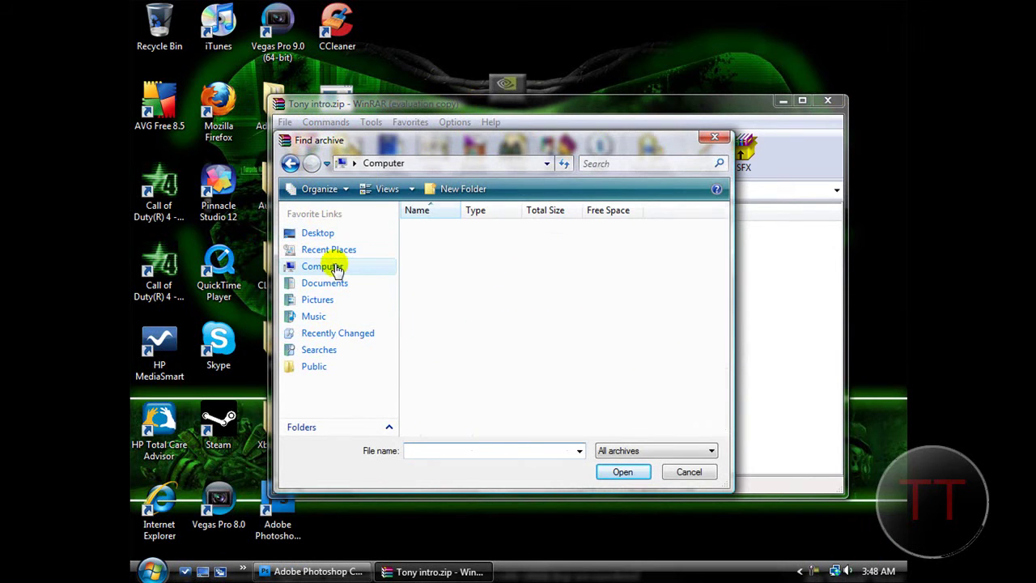
double_click(420, 243)
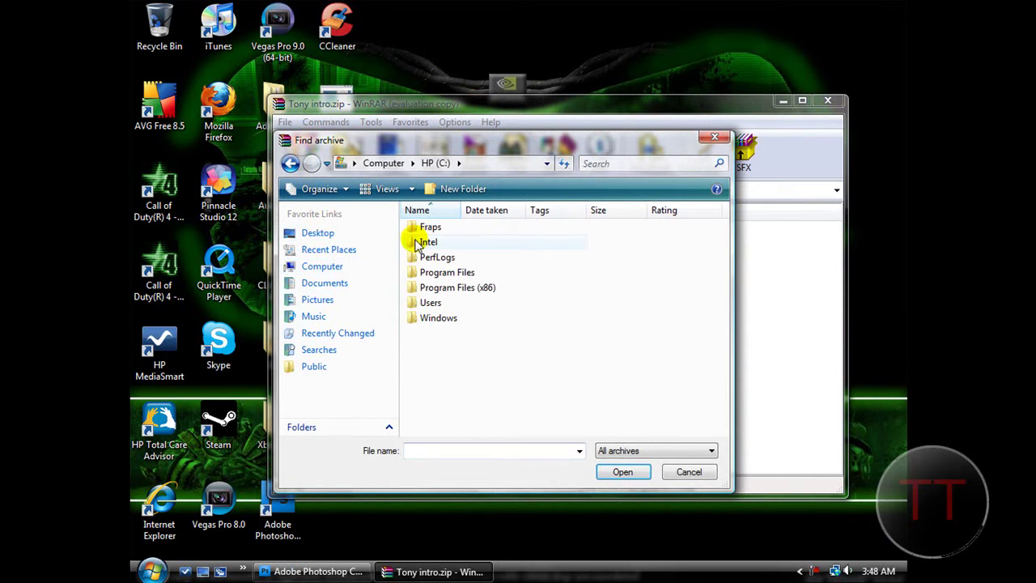
double_click(471, 289)
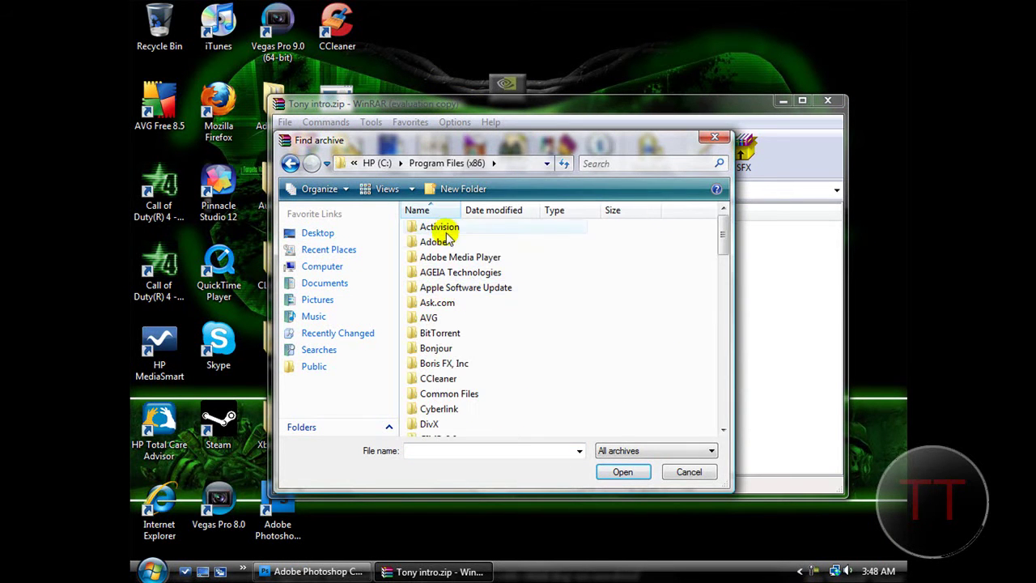
double_click(446, 228)
double_click(445, 235)
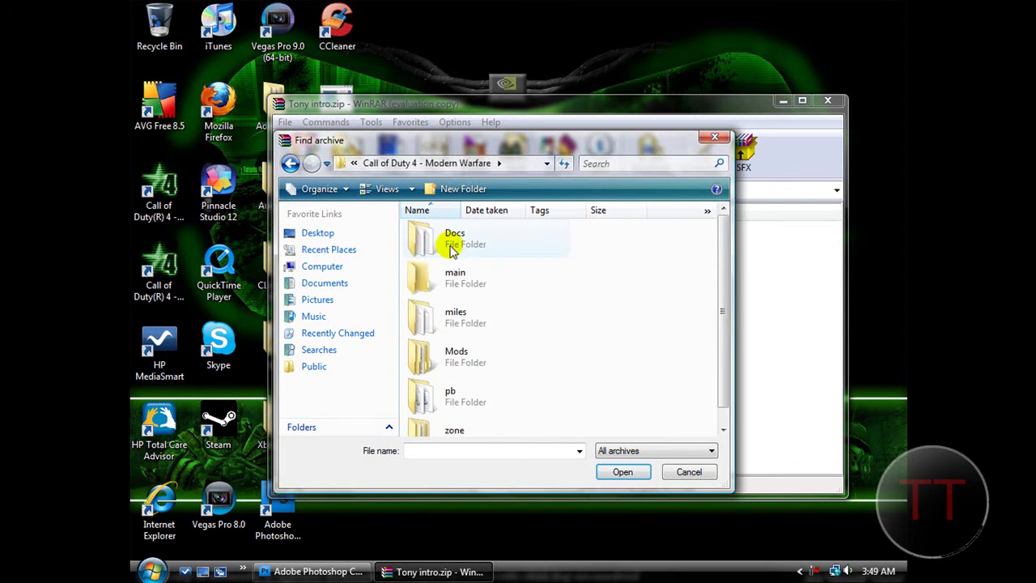
double_click(474, 289)
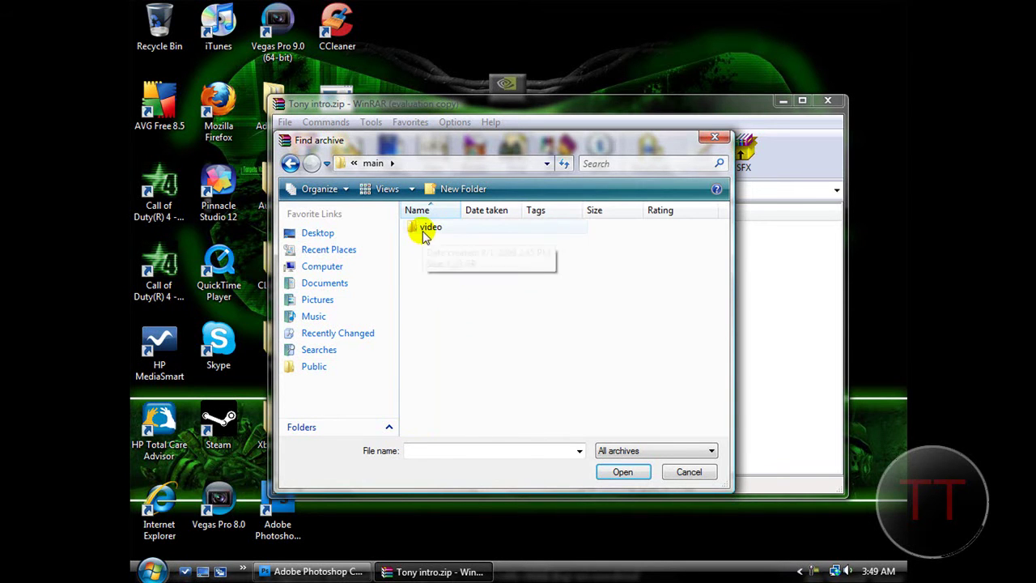
left_click(664, 450)
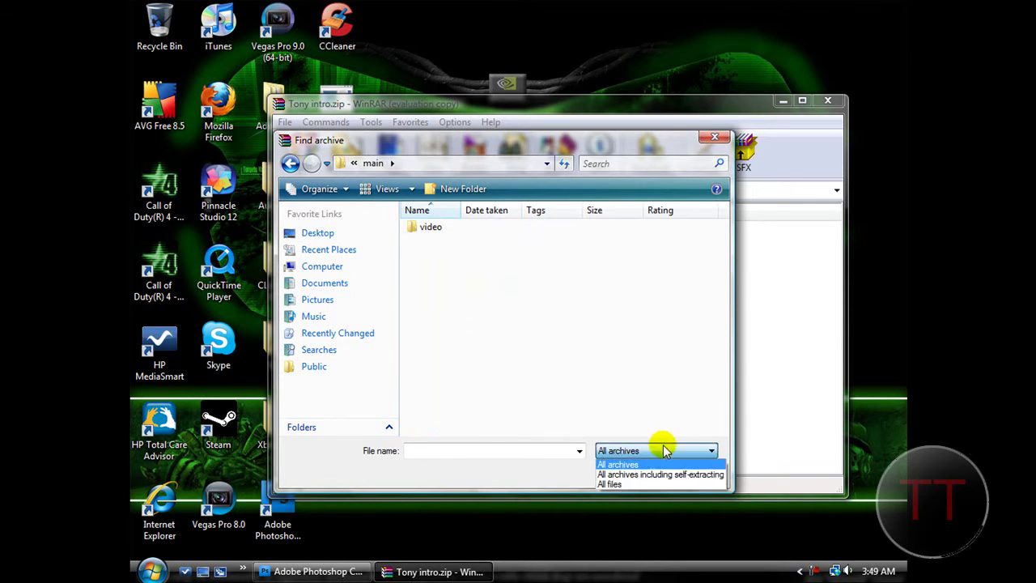
left_click(610, 483)
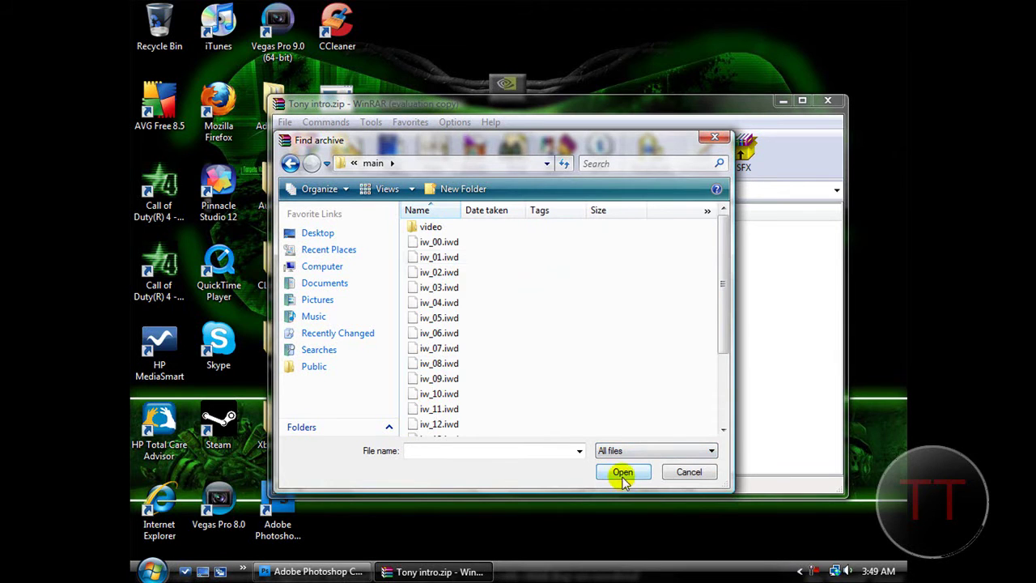
- Open iw_04.iwd's images folder and scroll down to the weapon_ak47 textures
double_click(445, 305)
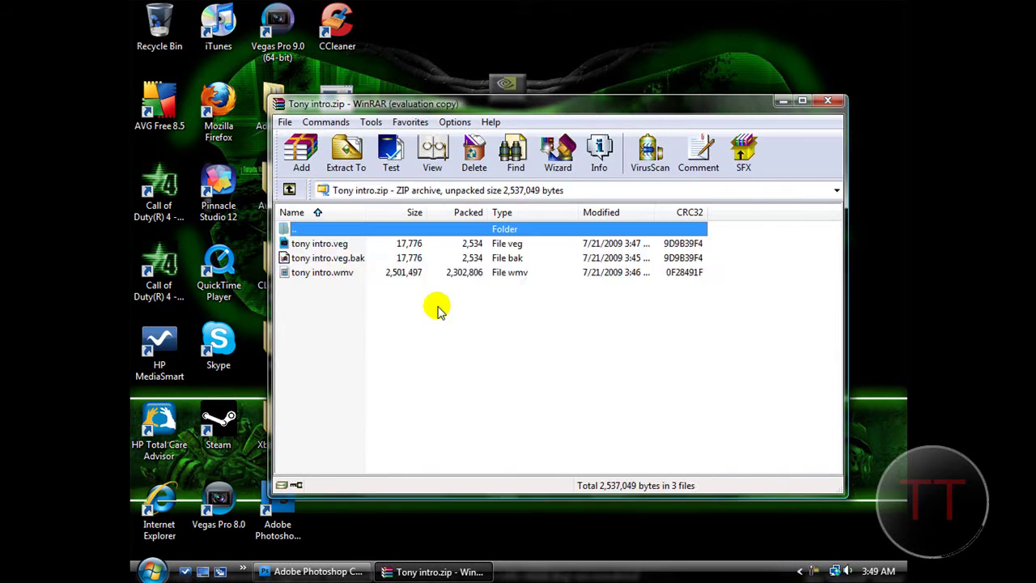
double_click(303, 244)
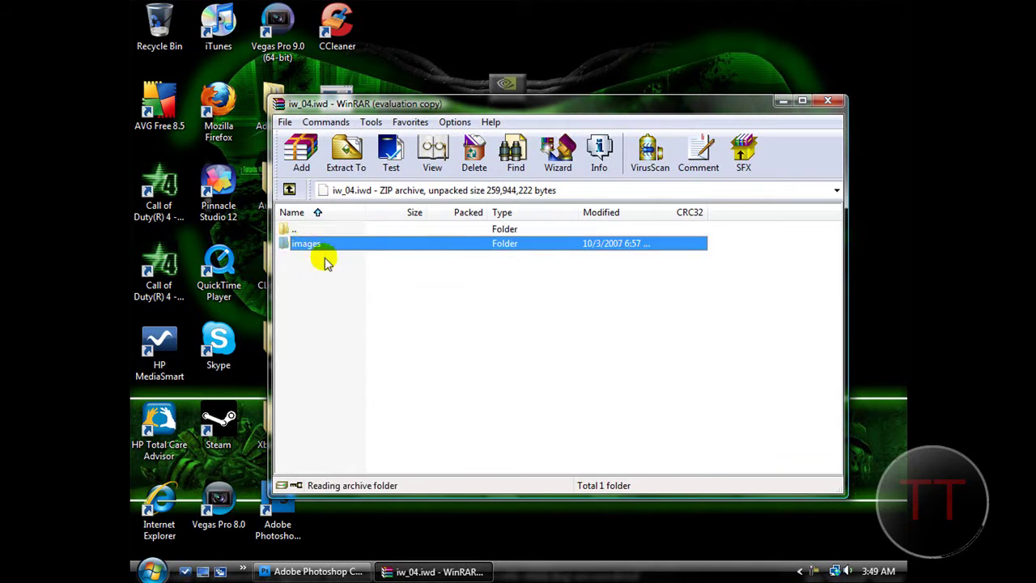
scroll(376, 293, "down", 15)
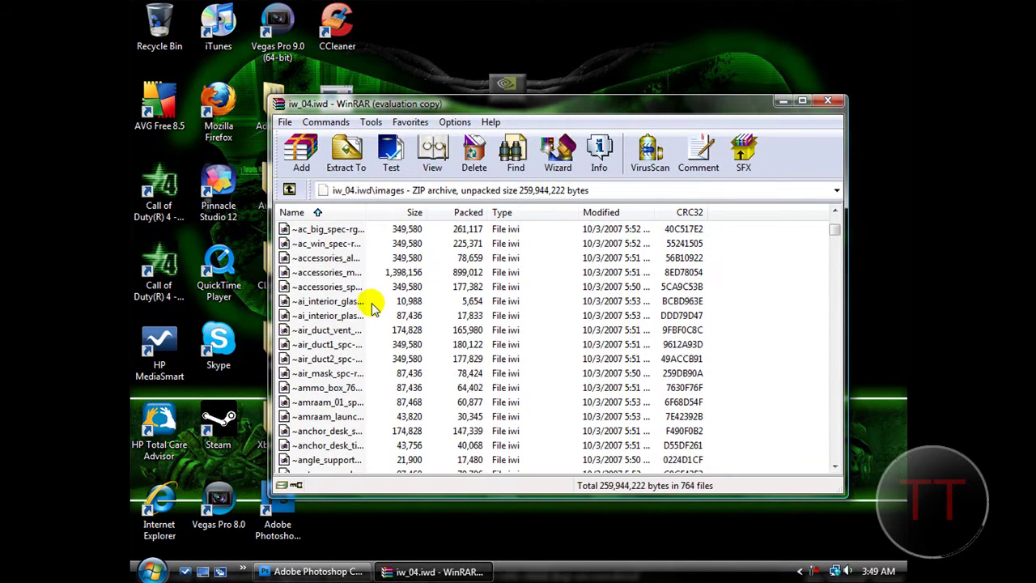
scroll(375, 308, "down", 15)
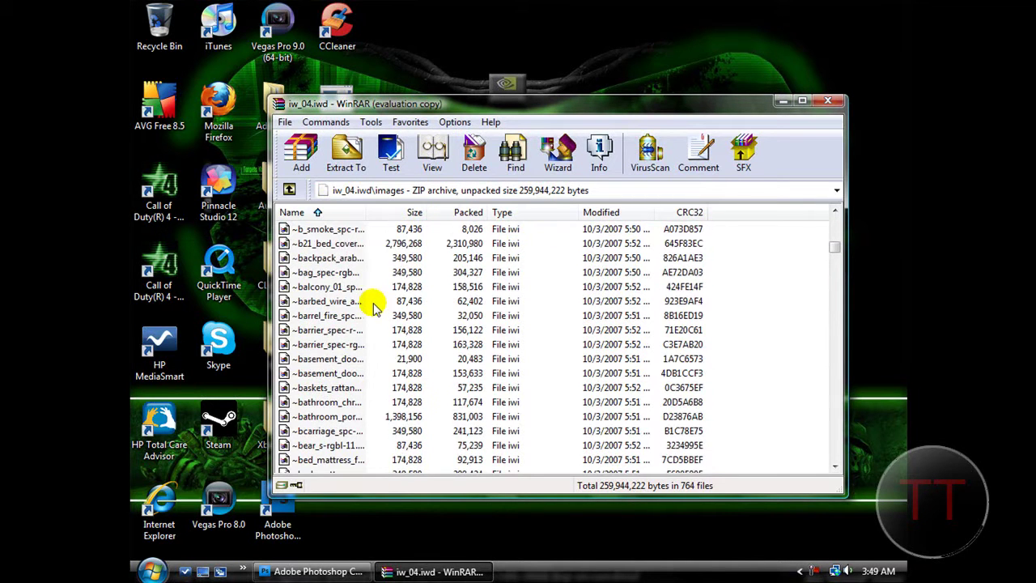
scroll(375, 308, "down", 10)
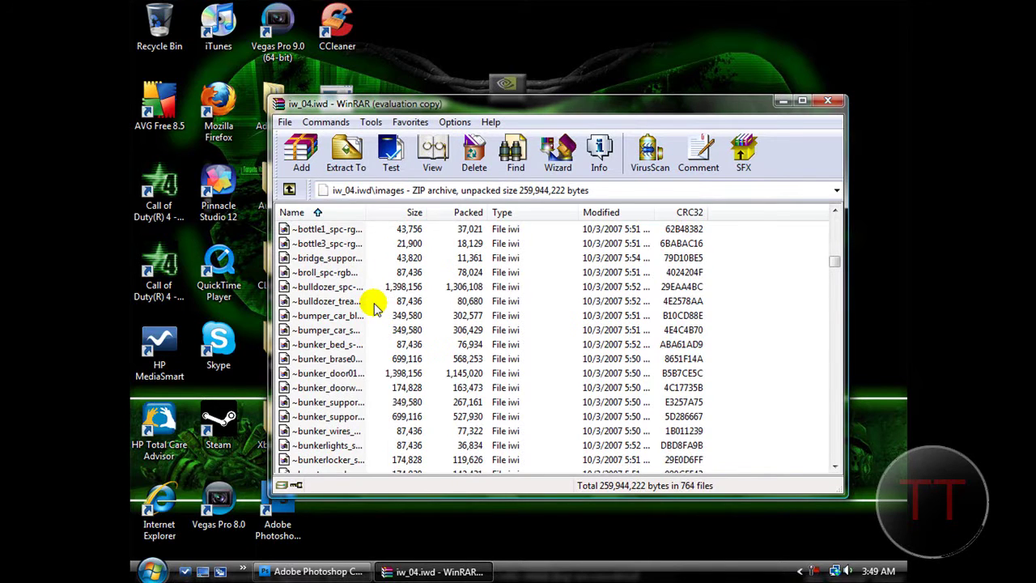
scroll(374, 308, "down", 15)
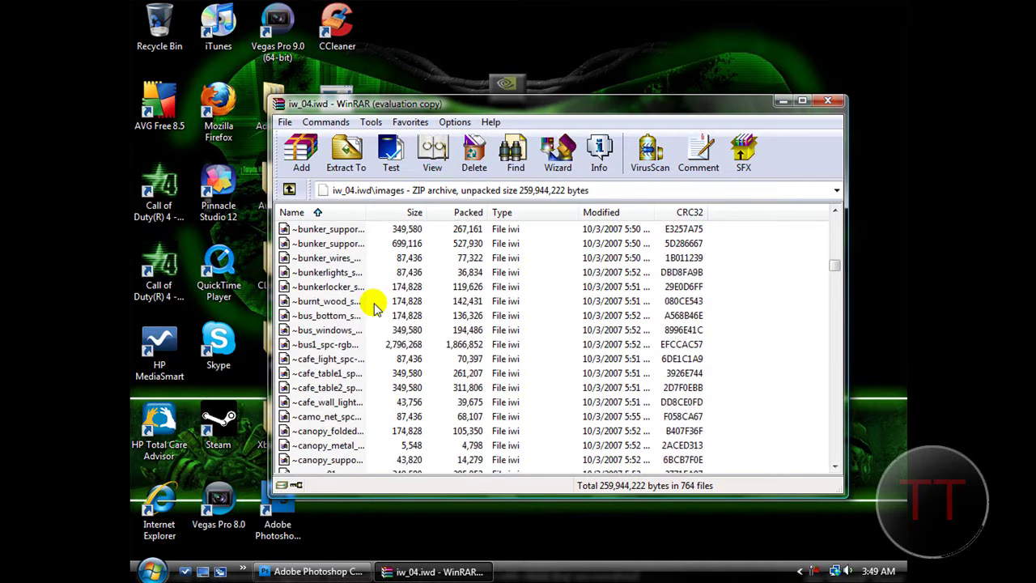
scroll(375, 308, "down", 20)
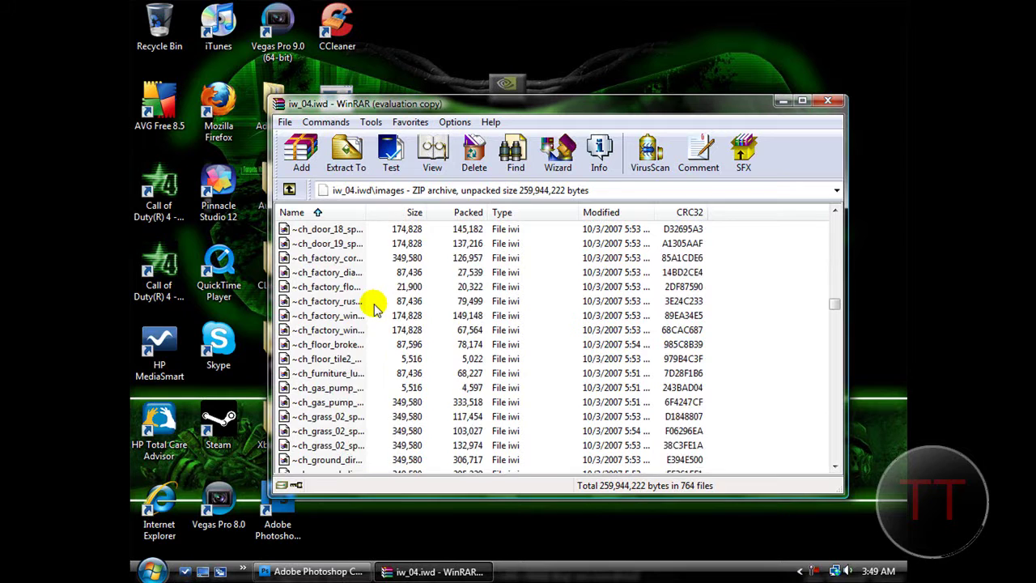
scroll(375, 308, "down", 20)
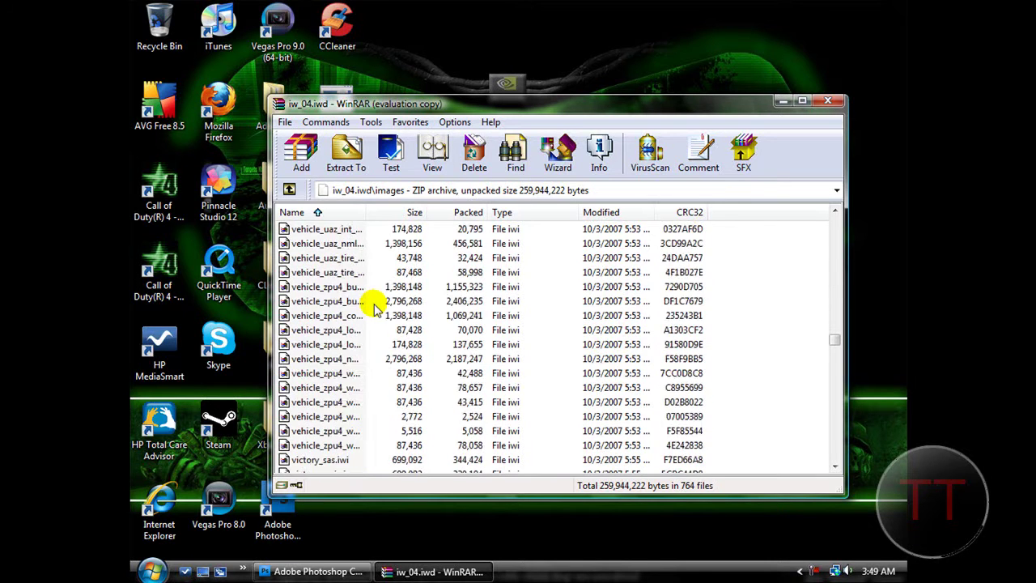
scroll(375, 308, "down", 20)
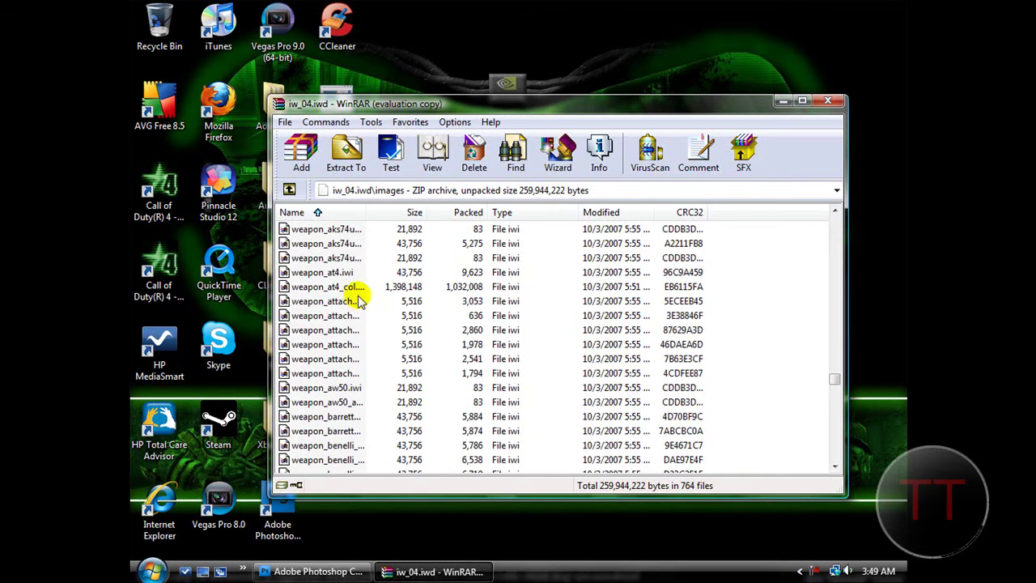
scroll(359, 333, "down", 4)
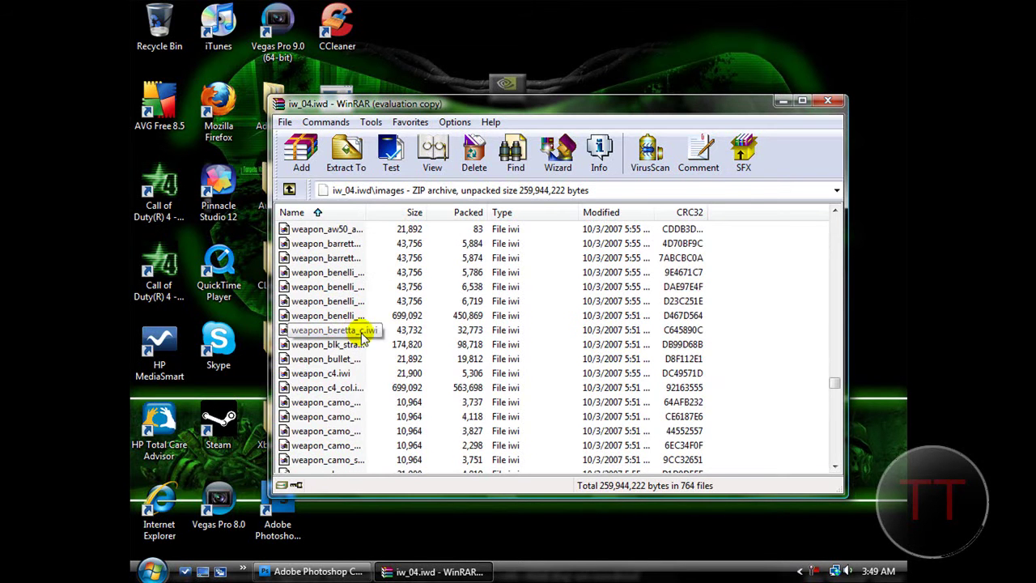
scroll(371, 356, "down", 1)
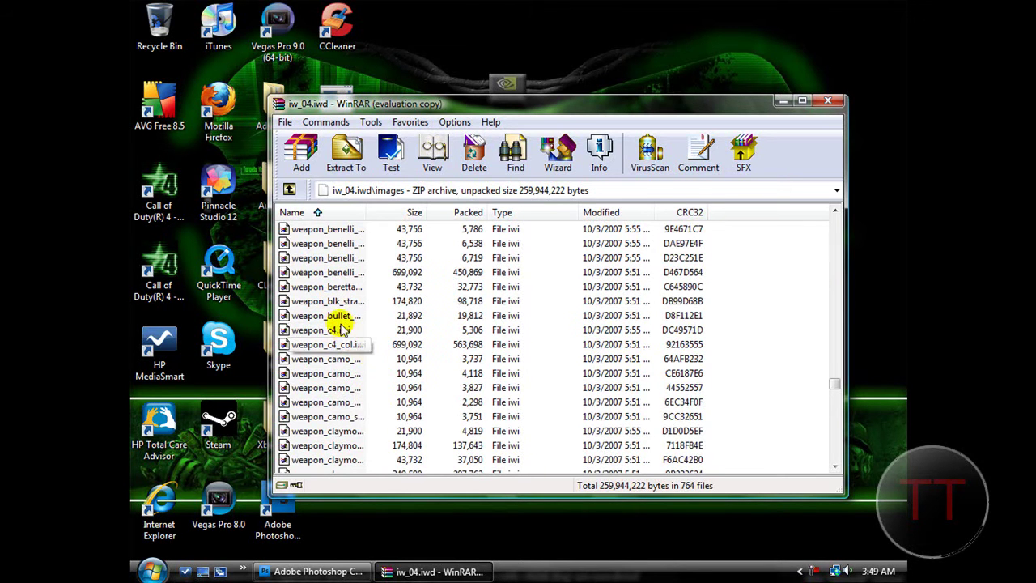
scroll(348, 343, "down", 2)
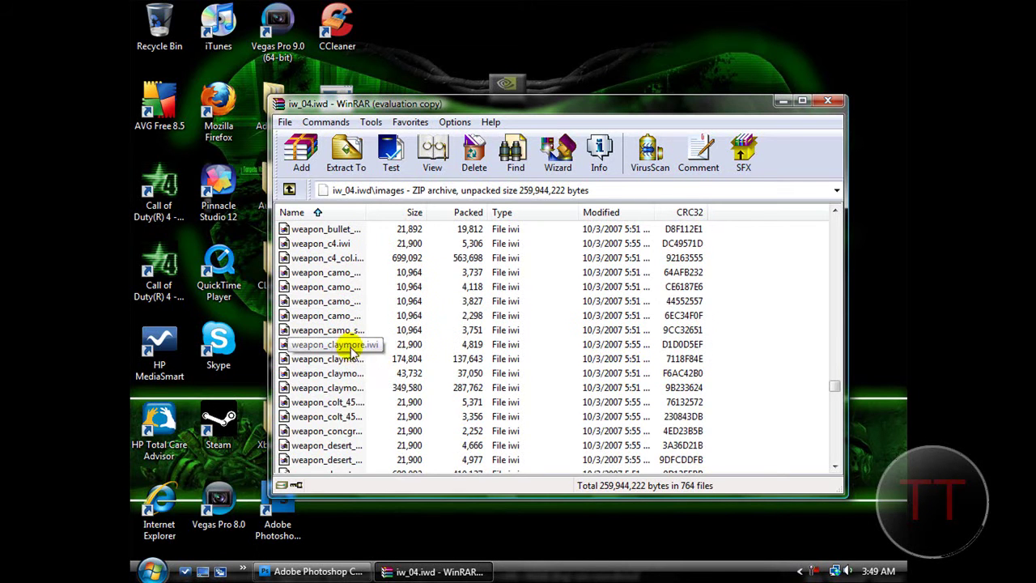
scroll(361, 379, "down", 1)
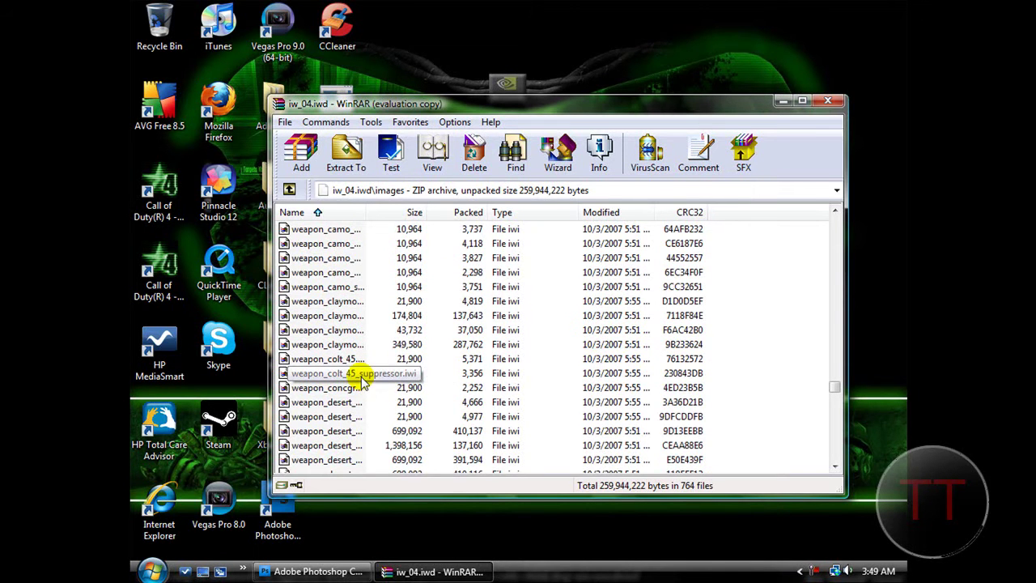
scroll(362, 388, "down", 1)
scroll(354, 403, "down", 8)
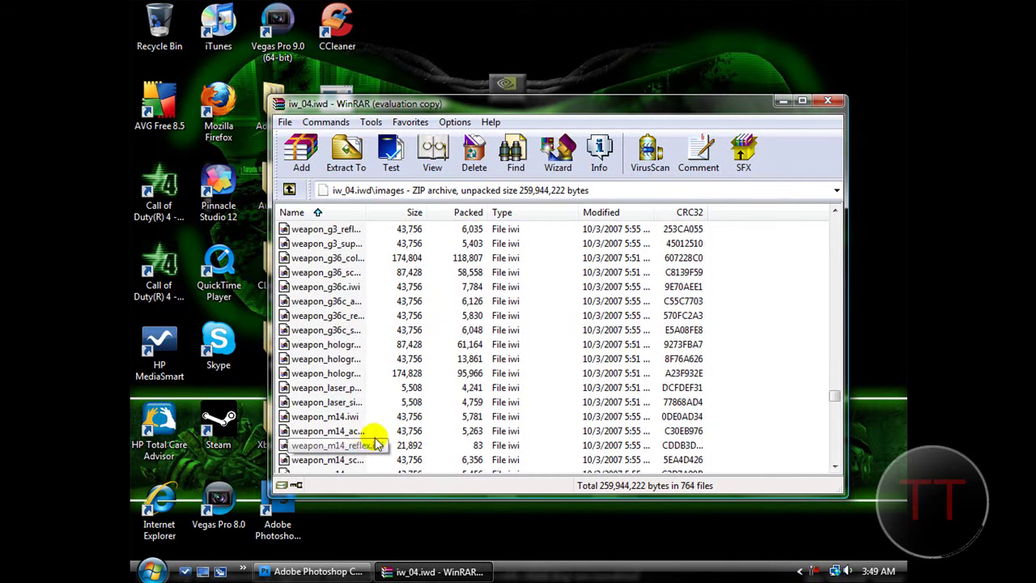
scroll(366, 429, "up", 12)
scroll(362, 427, "up", 12)
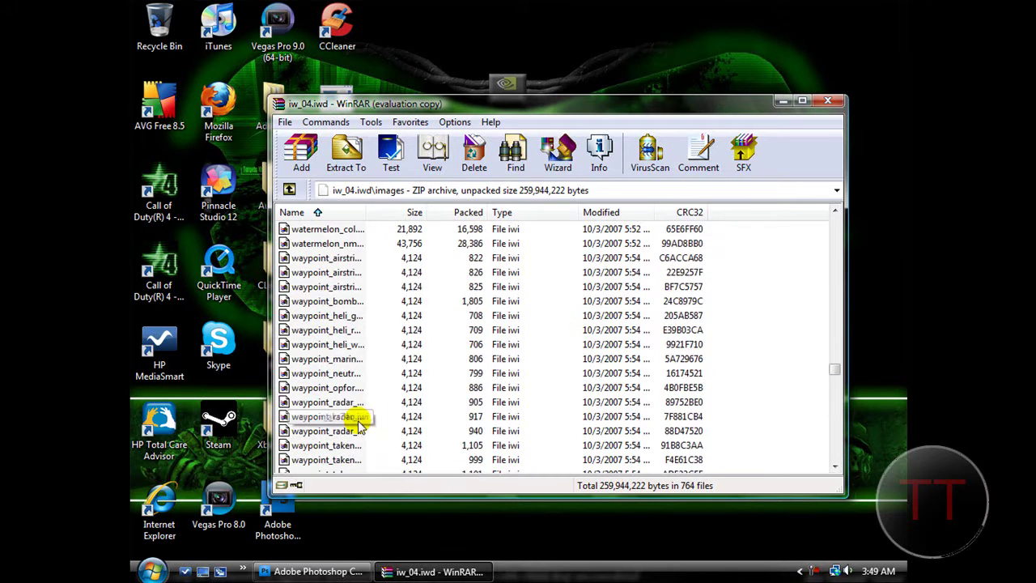
scroll(362, 428, "down", 2)
scroll(362, 429, "down", 5)
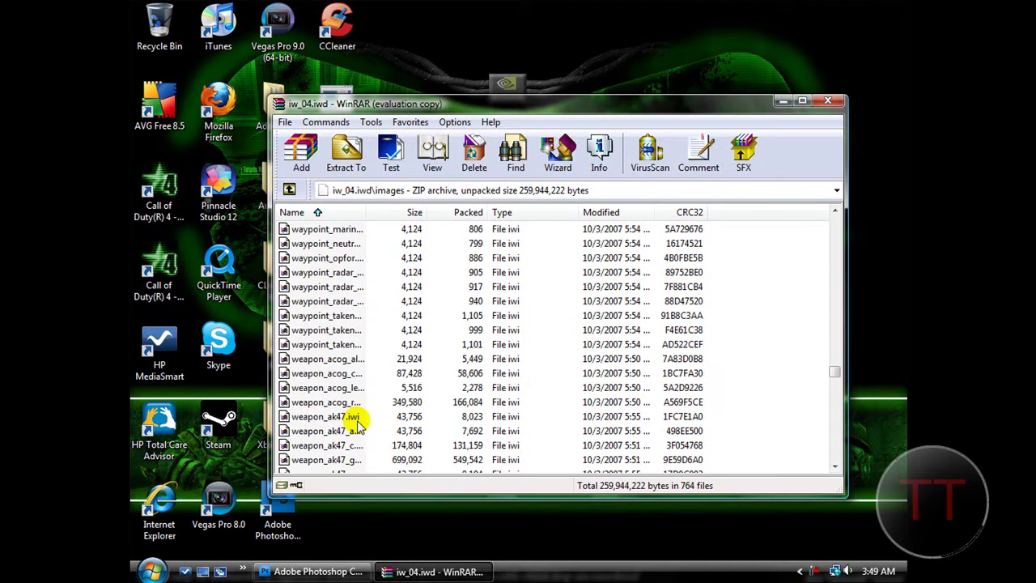
scroll(362, 426, "down", 1)
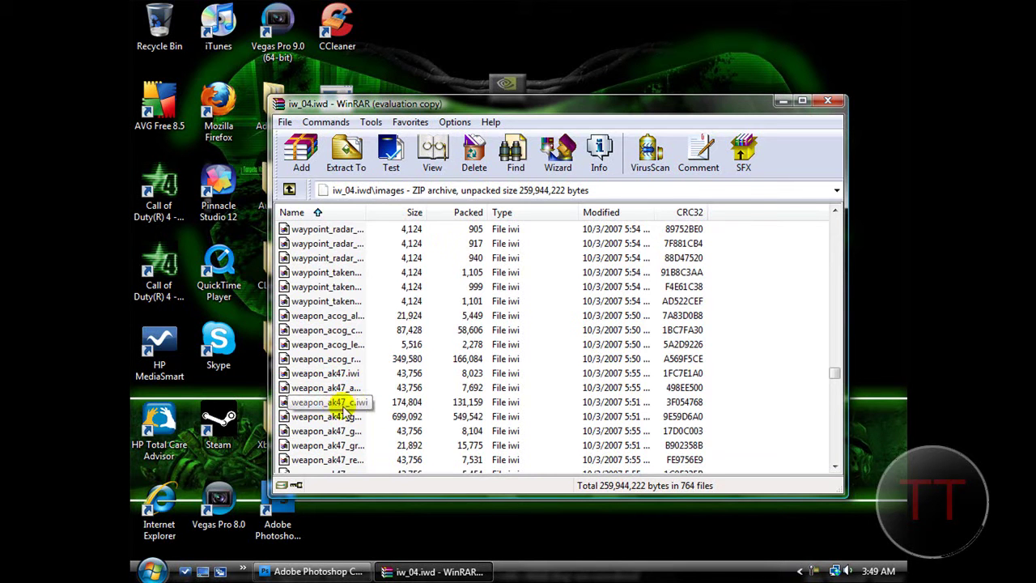
- Extract weapon_ak47_c.iwi to the desktop and close WinRAR
left_click_drag(334, 403, 475, 260)
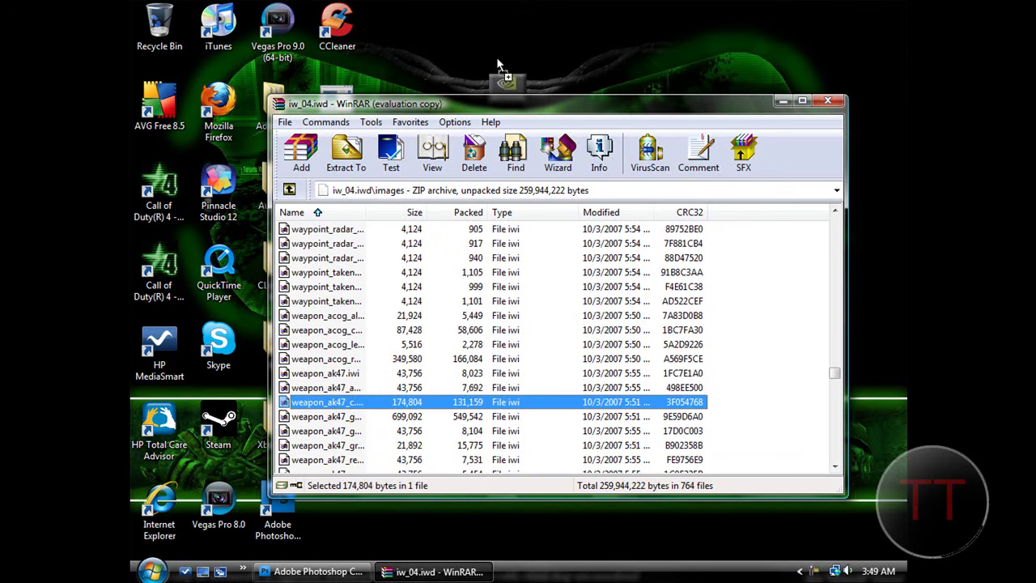
left_click_drag(498, 65, 508, 76)
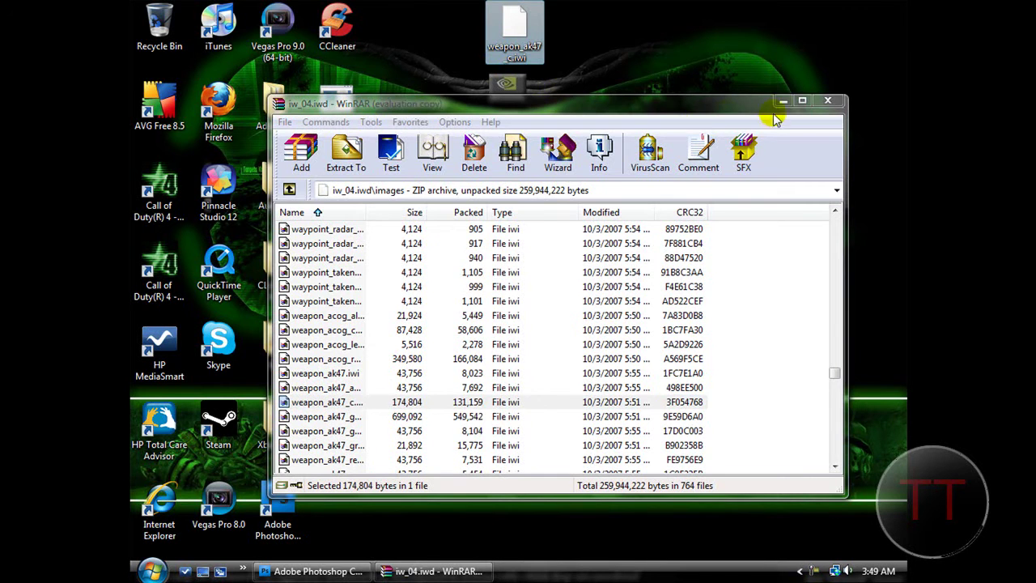
left_click(827, 101)
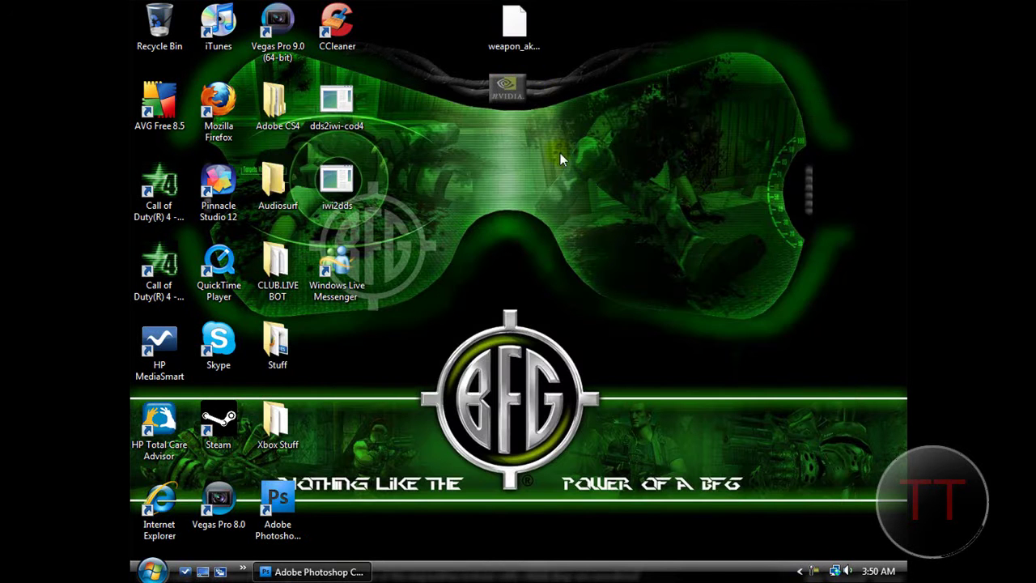
- Convert the texture to DDS with iwi2dds and open the DDS in Photoshop
left_click_drag(507, 26, 504, 183)
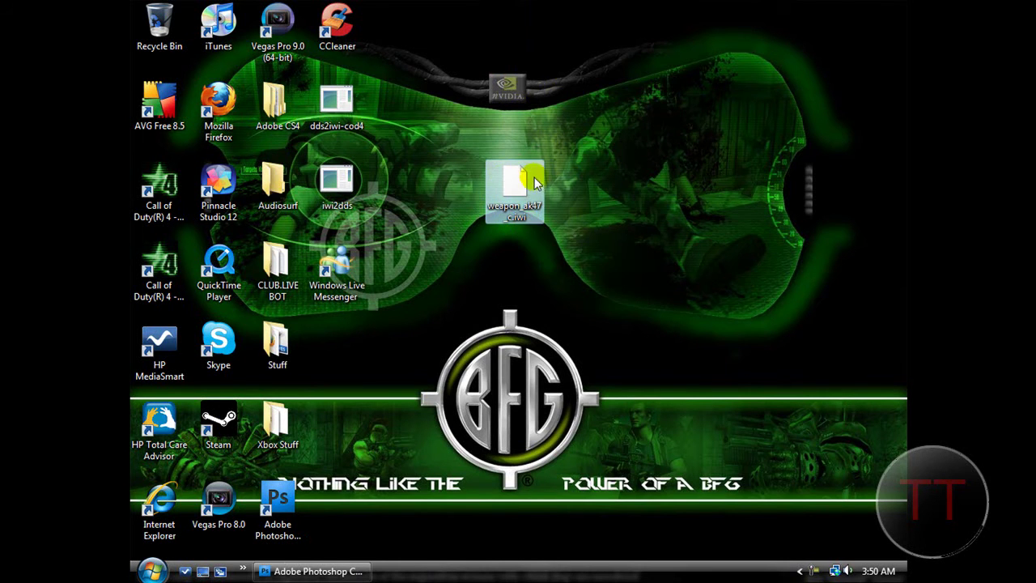
double_click(339, 186)
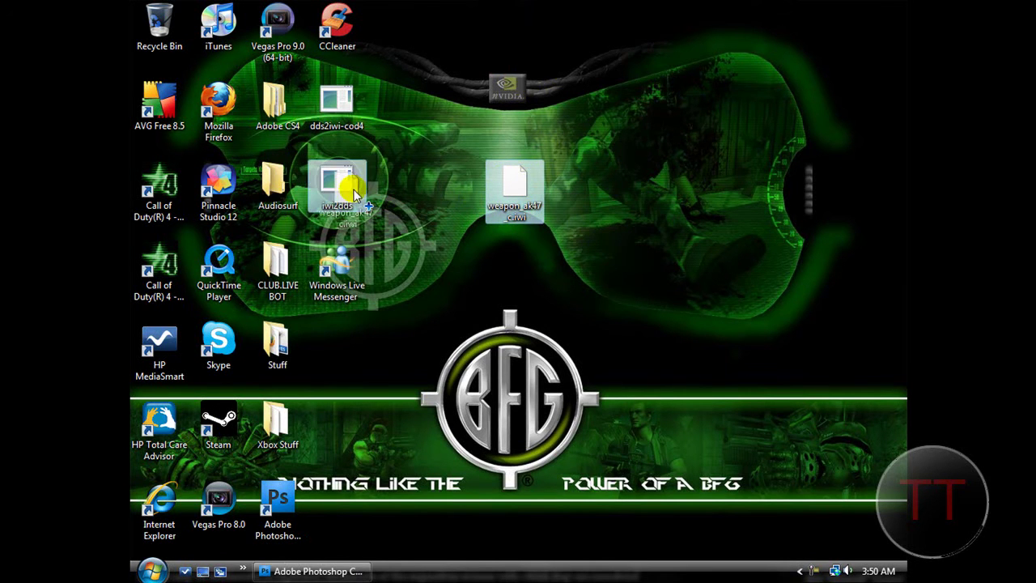
left_click(566, 300)
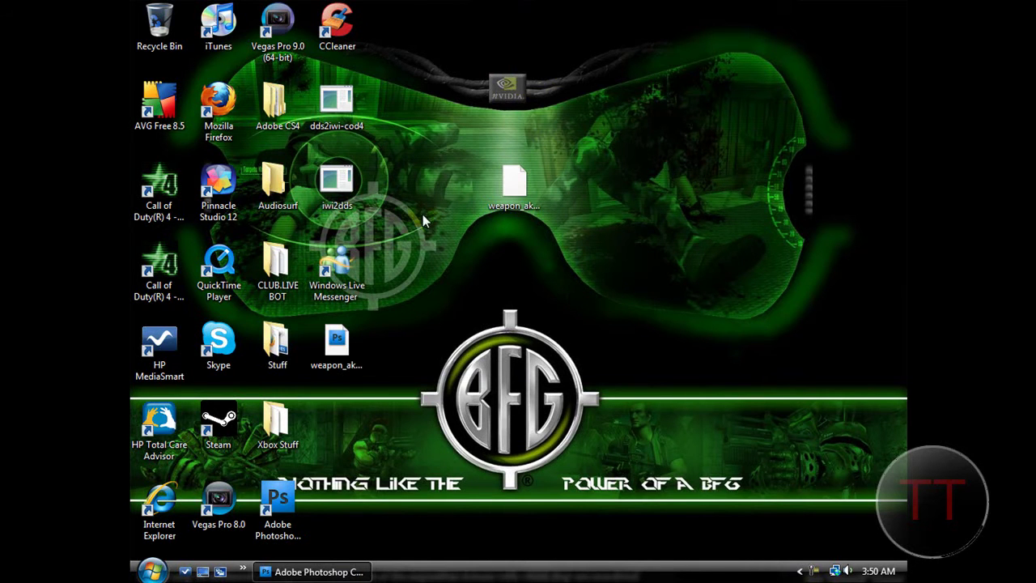
left_click_drag(337, 341, 515, 341)
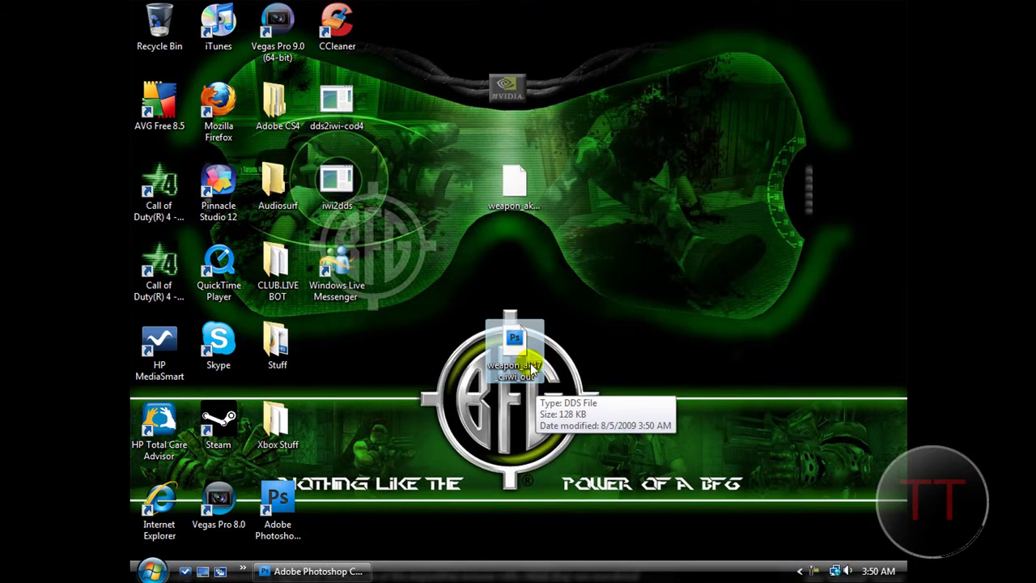
left_click_drag(531, 368, 394, 329)
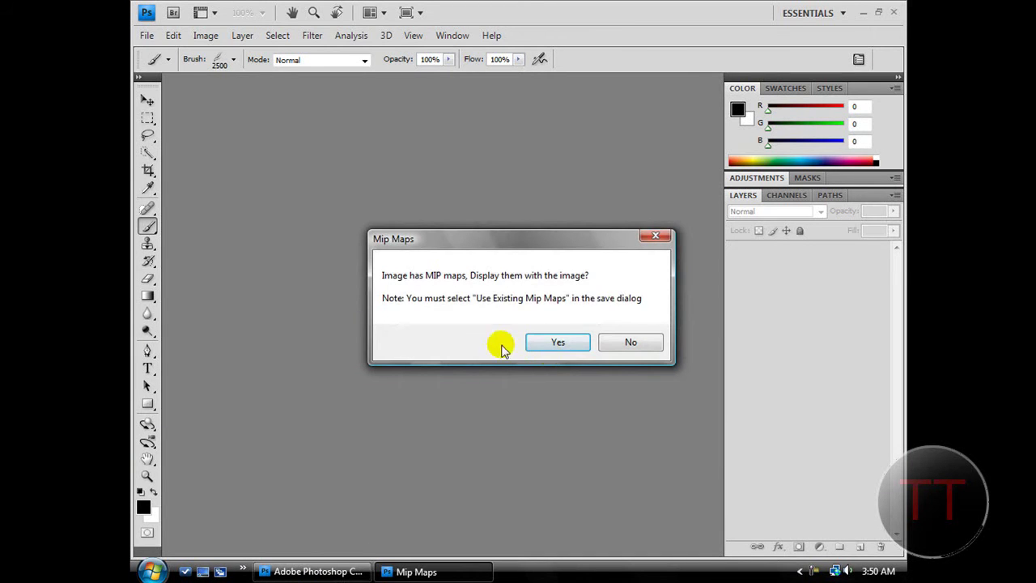
- Load the weapon_ak47_c DDS texture together with its MIP maps
left_click(558, 342)
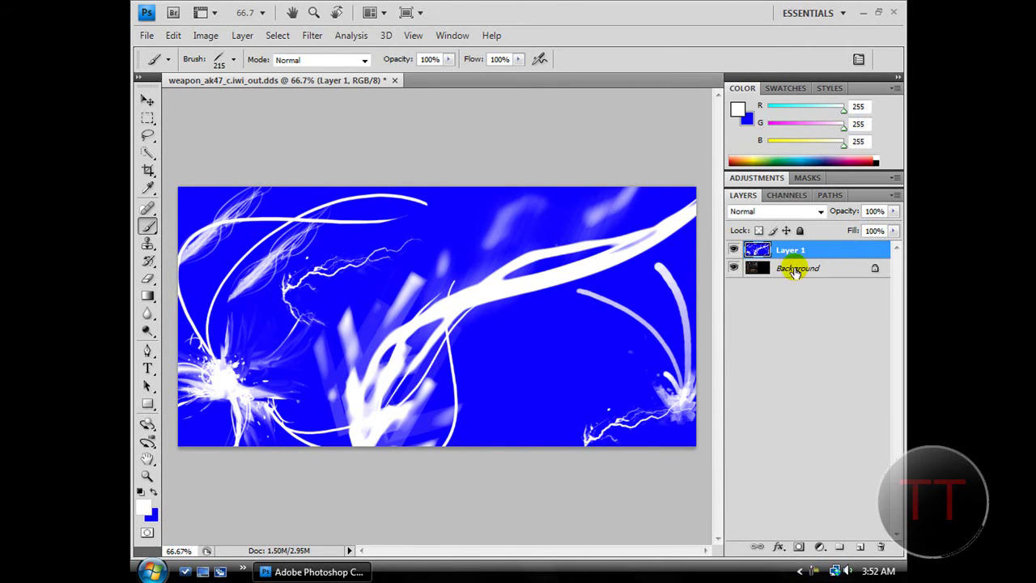
- Merge Layer 1 into the Background and save as DXT5 ARGB DDS with generated MIP maps
right_click(800, 251)
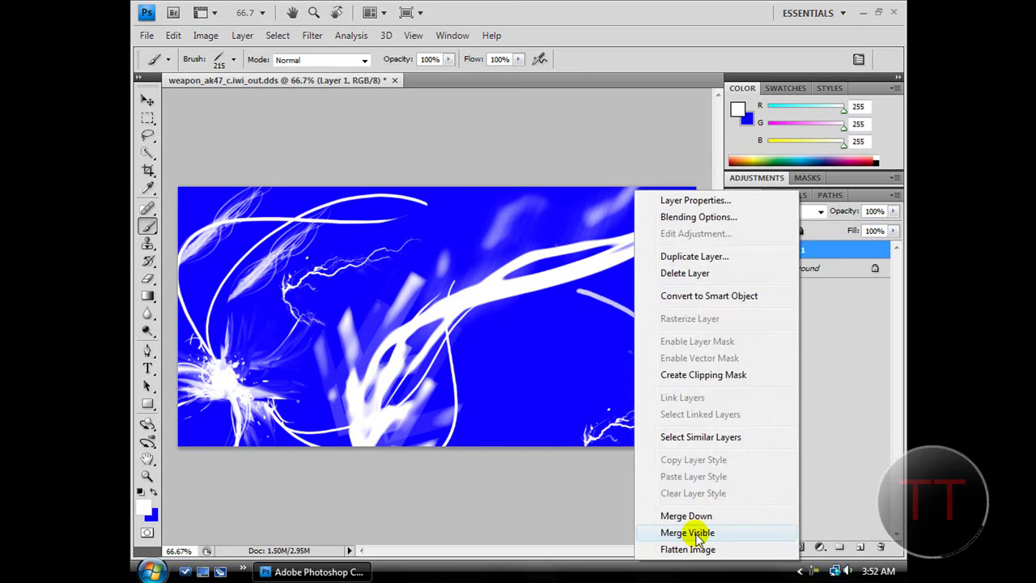
left_click(694, 535)
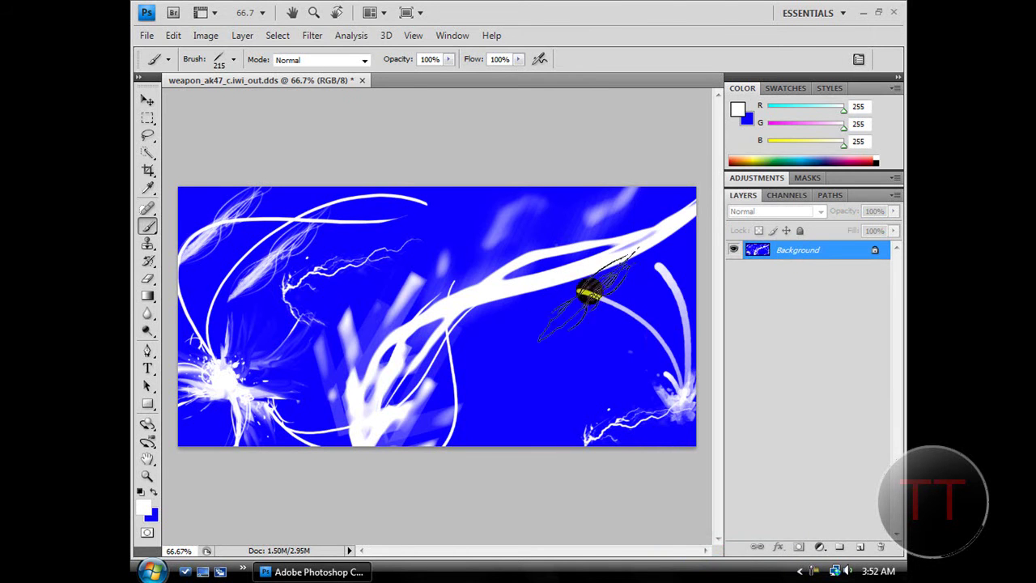
left_click(147, 35)
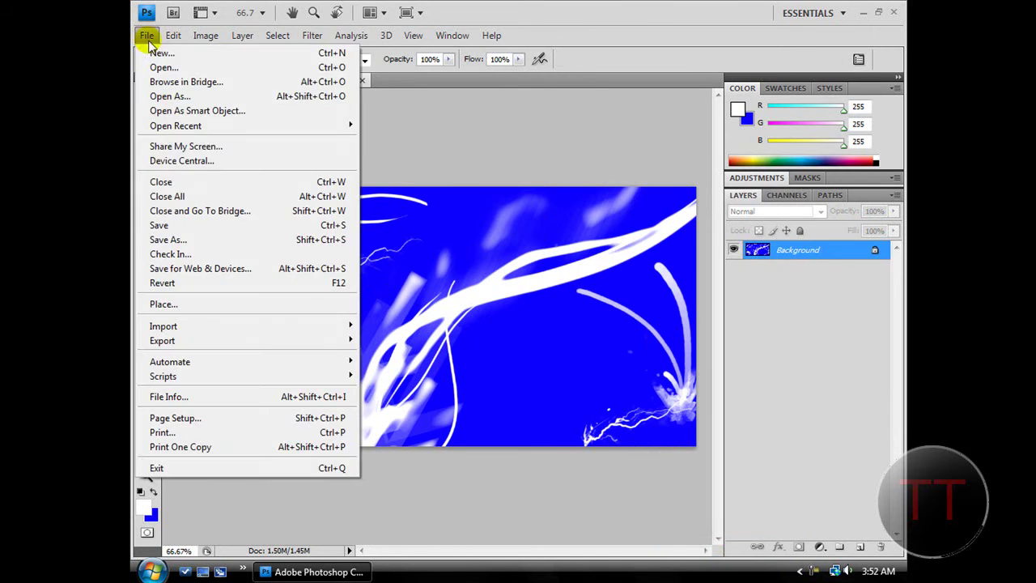
left_click(170, 224)
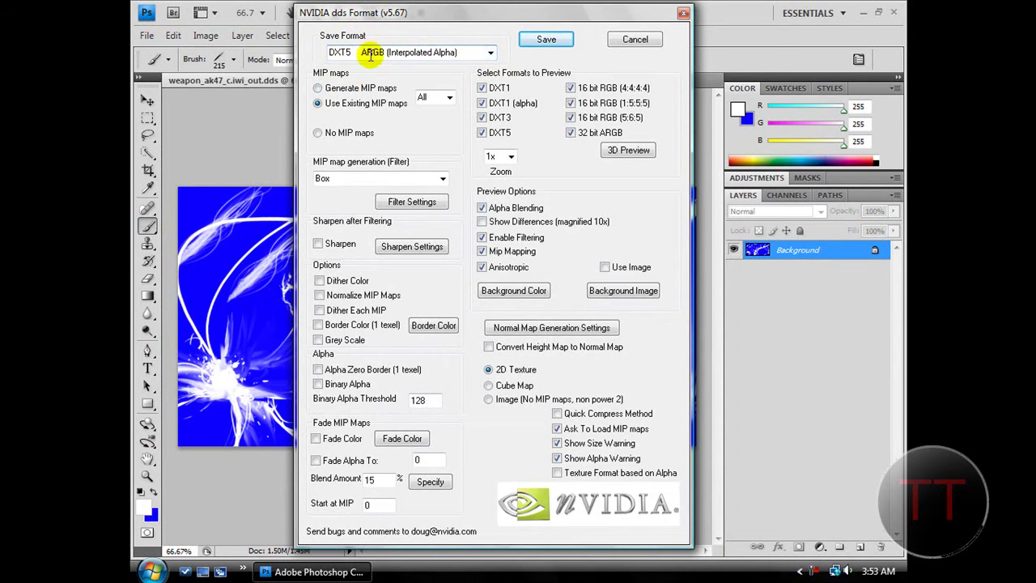
left_click(490, 53)
left_click(382, 97)
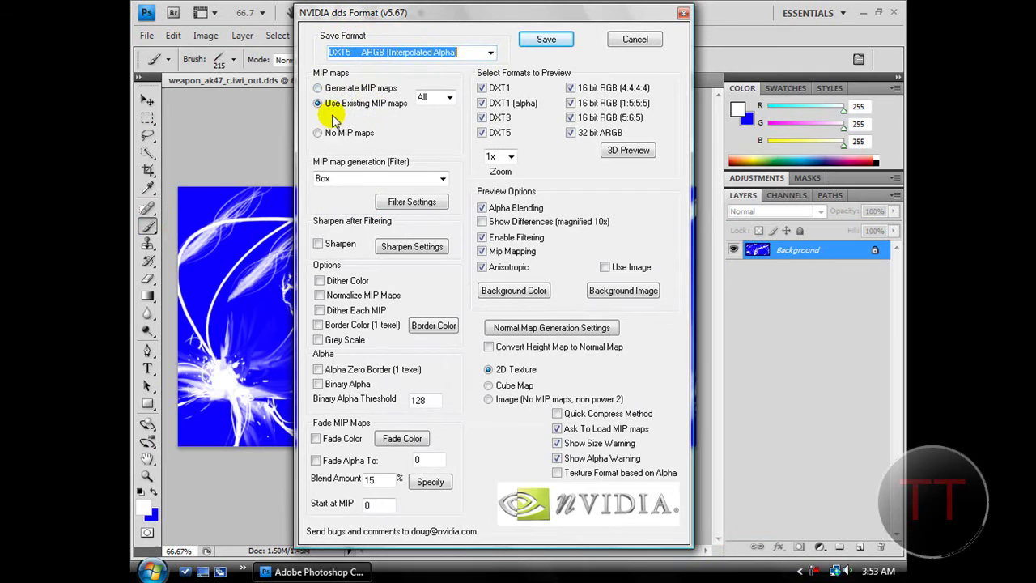
left_click(318, 87)
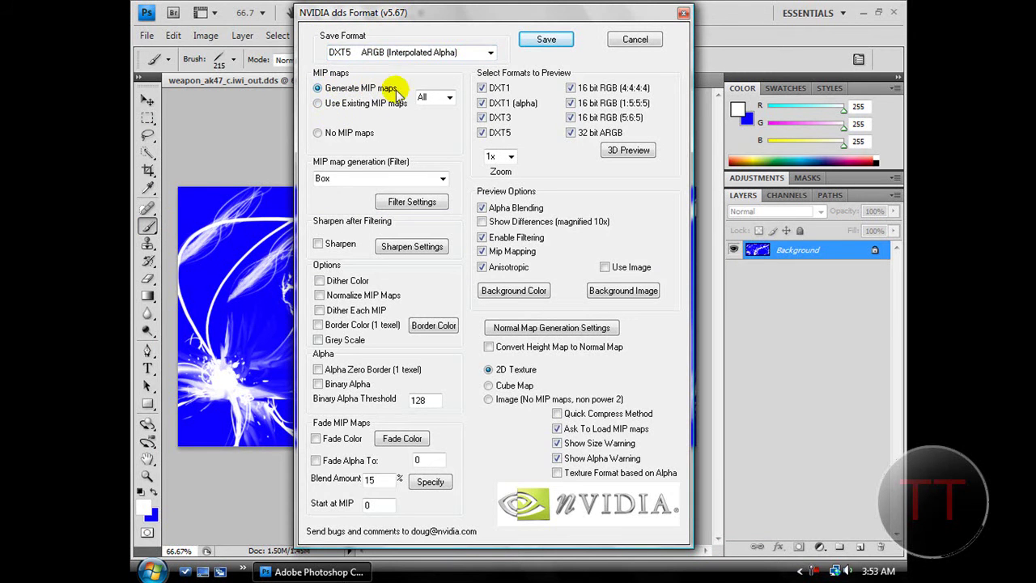
left_click(541, 47)
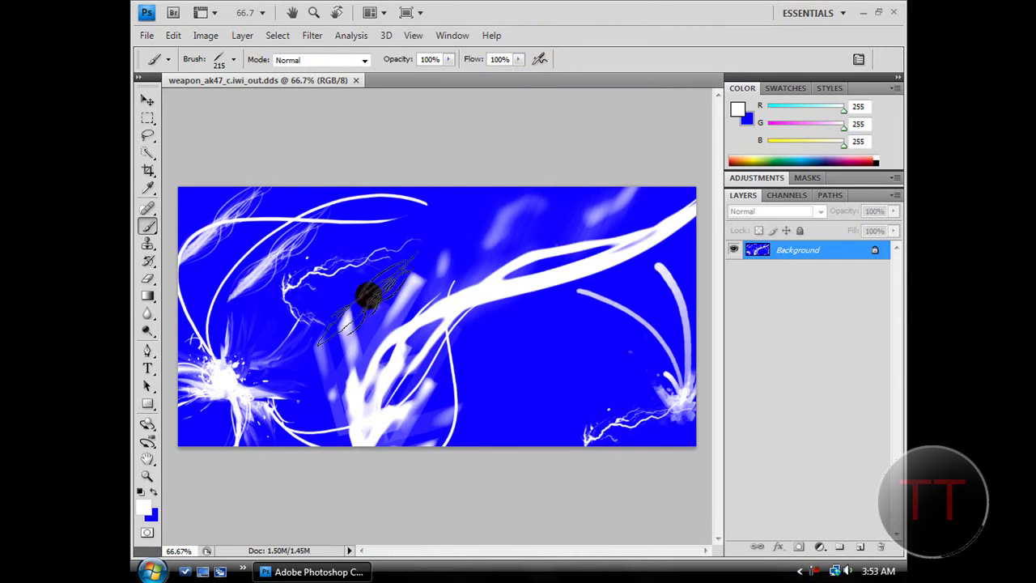
- Close the saved texture, minimize Photoshop and recycle the old extracted IWI file
left_click(355, 80)
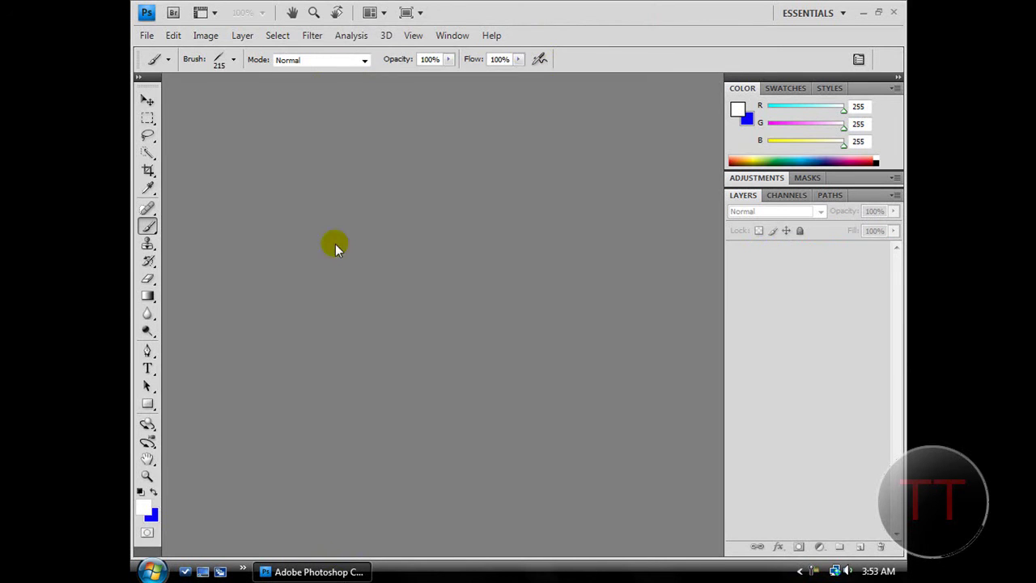
left_click(317, 571)
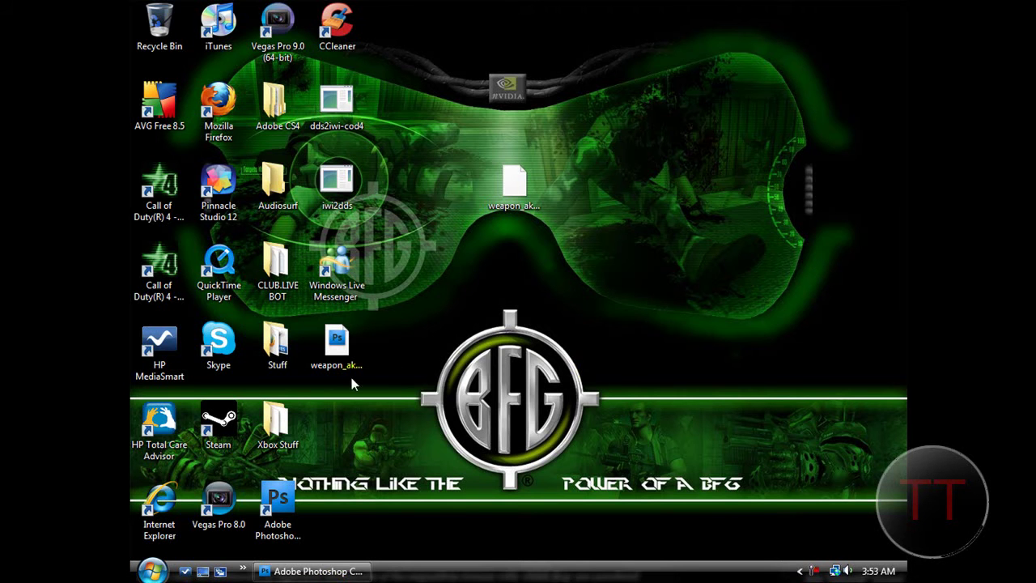
left_click_drag(342, 346, 515, 332)
left_click_drag(514, 209, 160, 31)
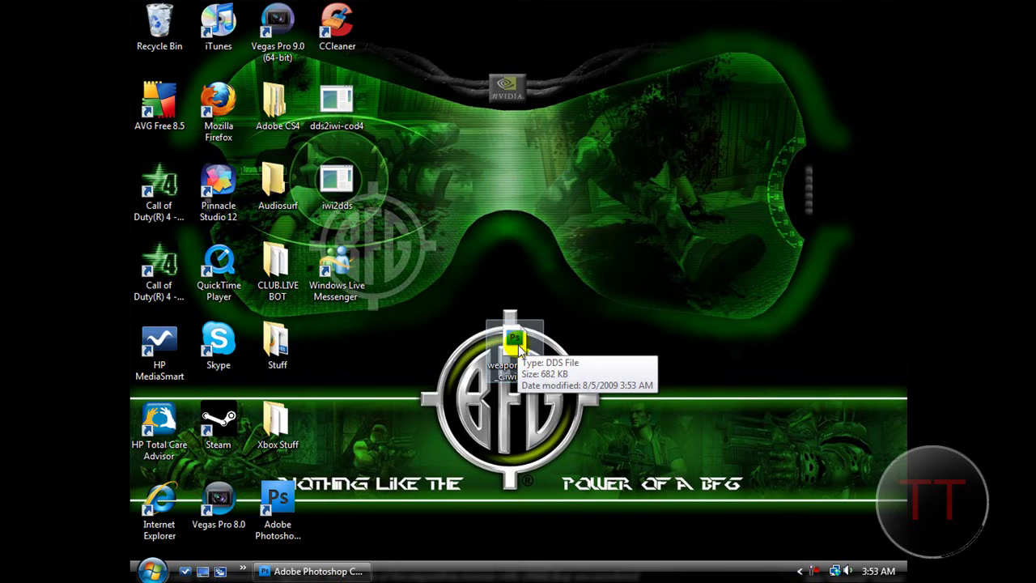
- Convert the DDS with dds2iwi-cod4 and rename the output to weapon_ak47_c.iwi
left_click_drag(495, 334, 337, 105)
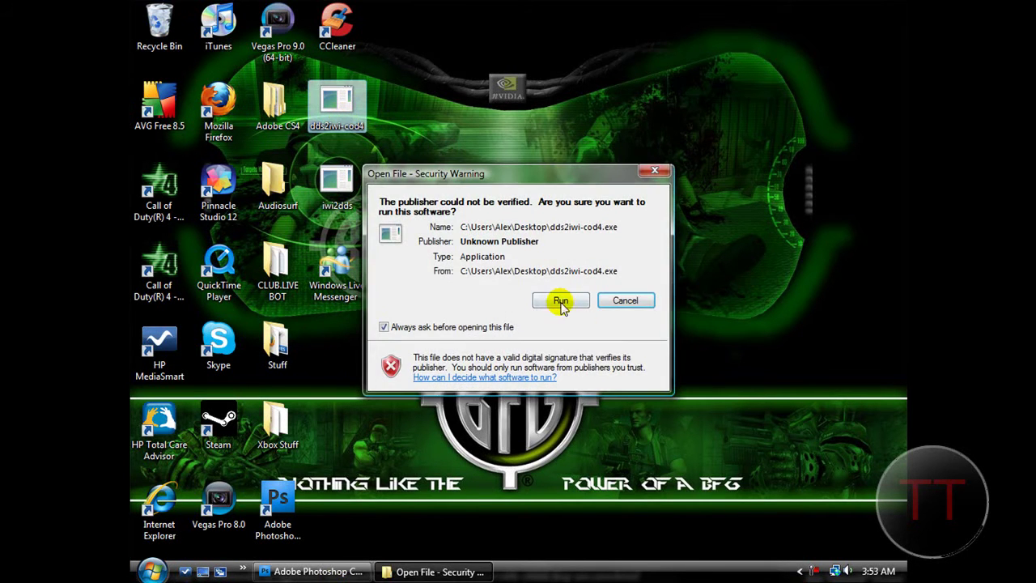
left_click(561, 301)
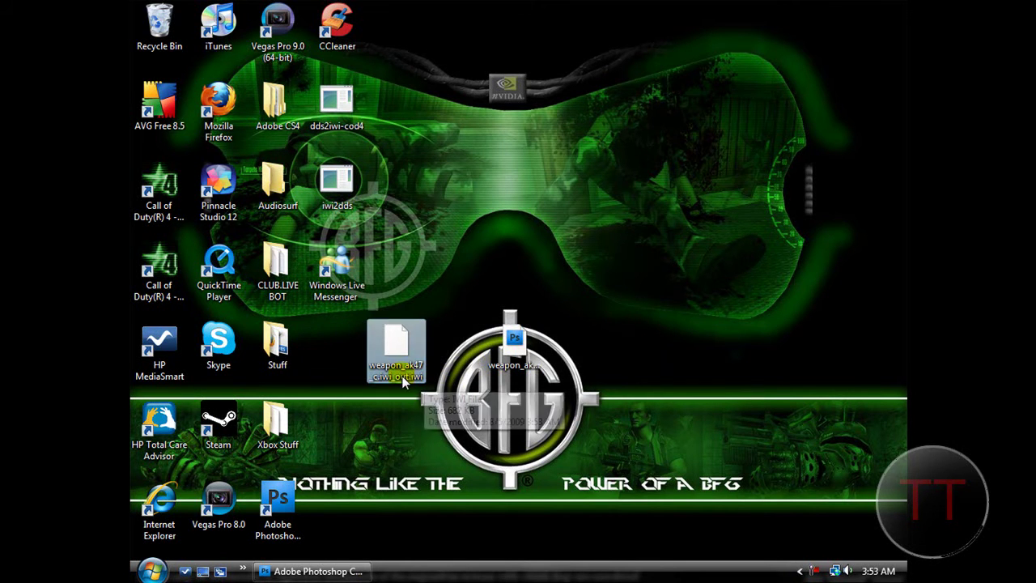
right_click(405, 347)
left_click(447, 313)
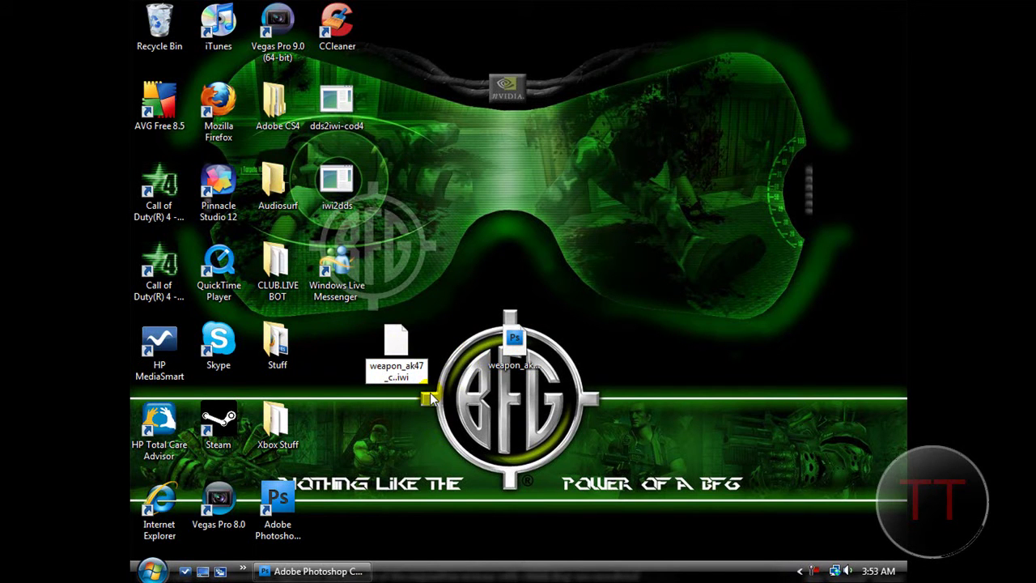
key("Return")
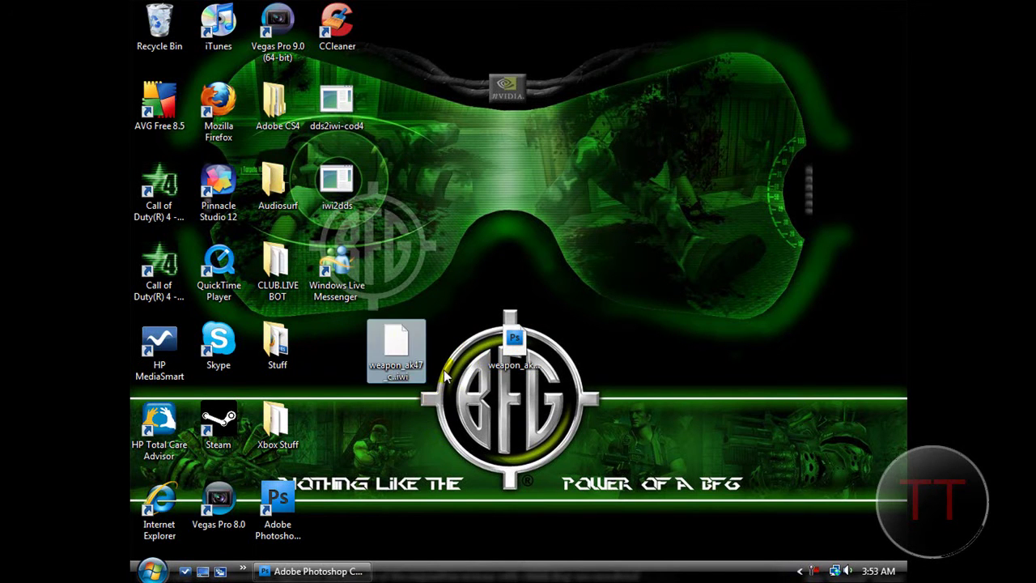
right_click(397, 392)
left_click(442, 346)
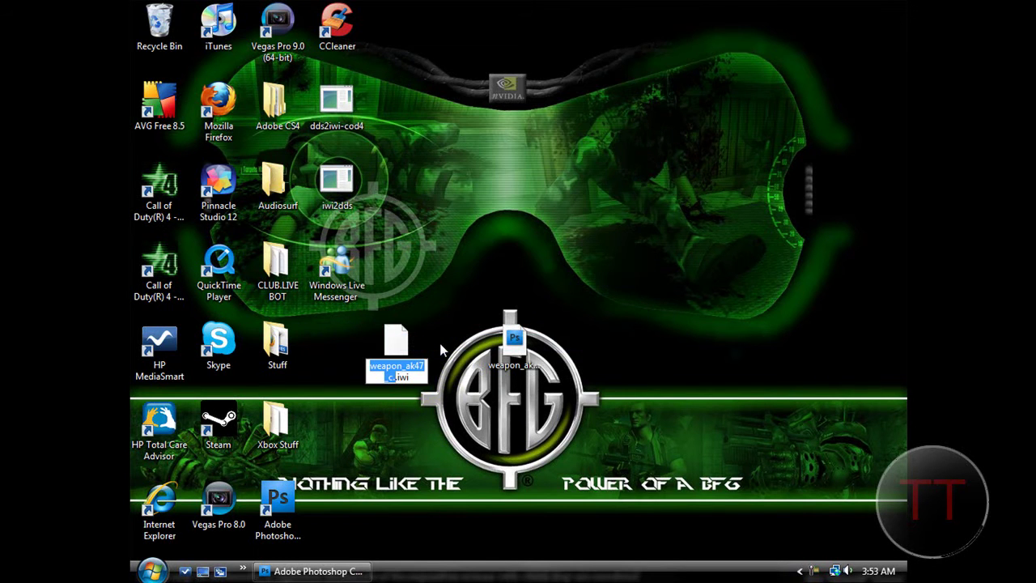
key("Right")
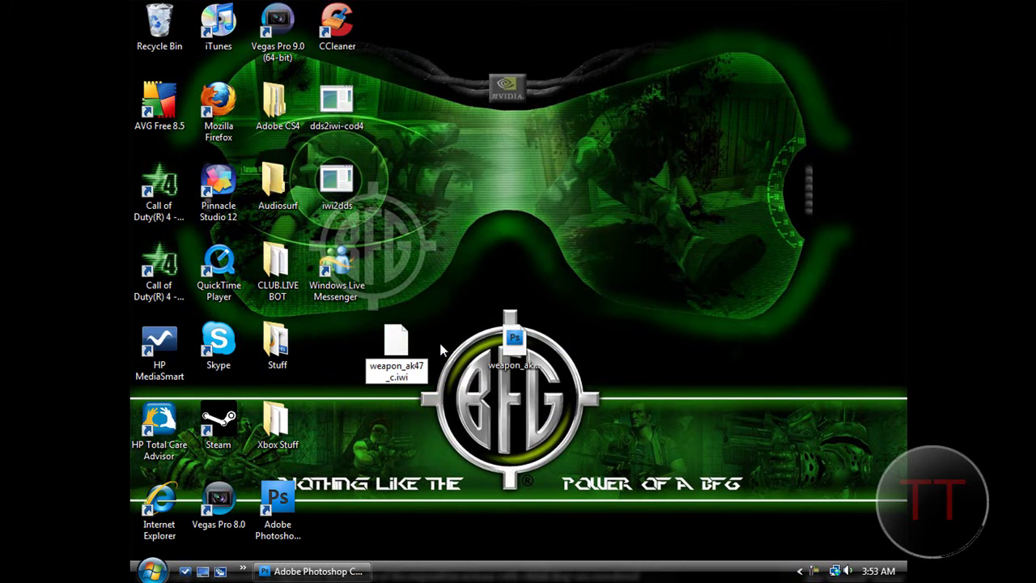
key("Return")
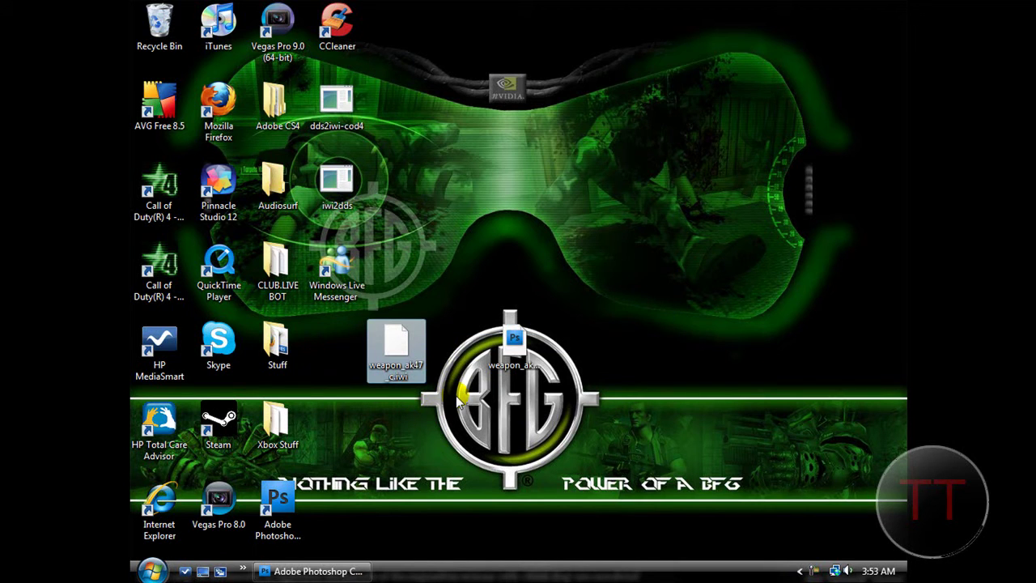
- Browse to Call of Duty 4 - Modern Warfare\Mods\ModWarfare\images in Explorer
left_click_drag(449, 404, 273, 522)
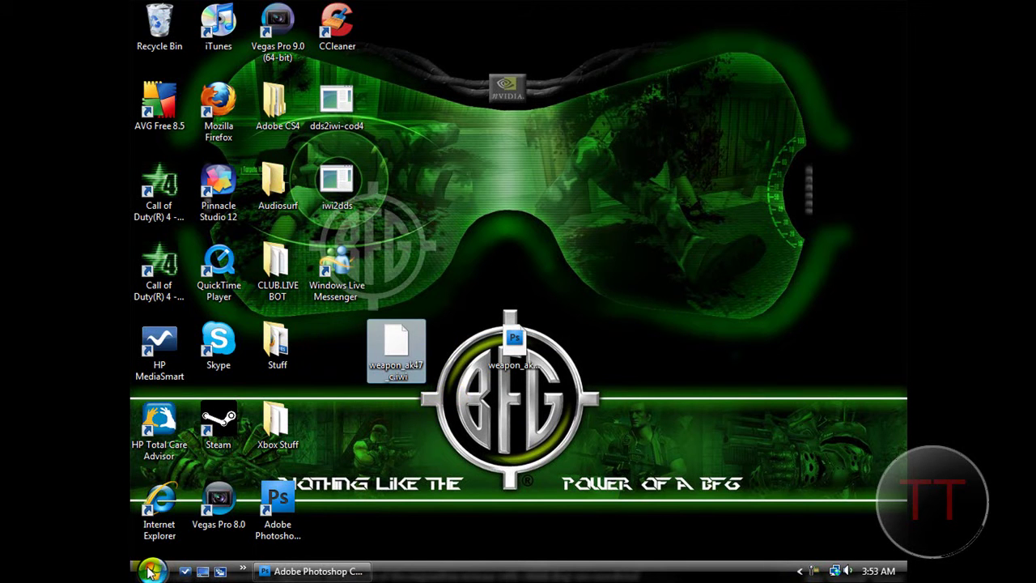
left_click(149, 571)
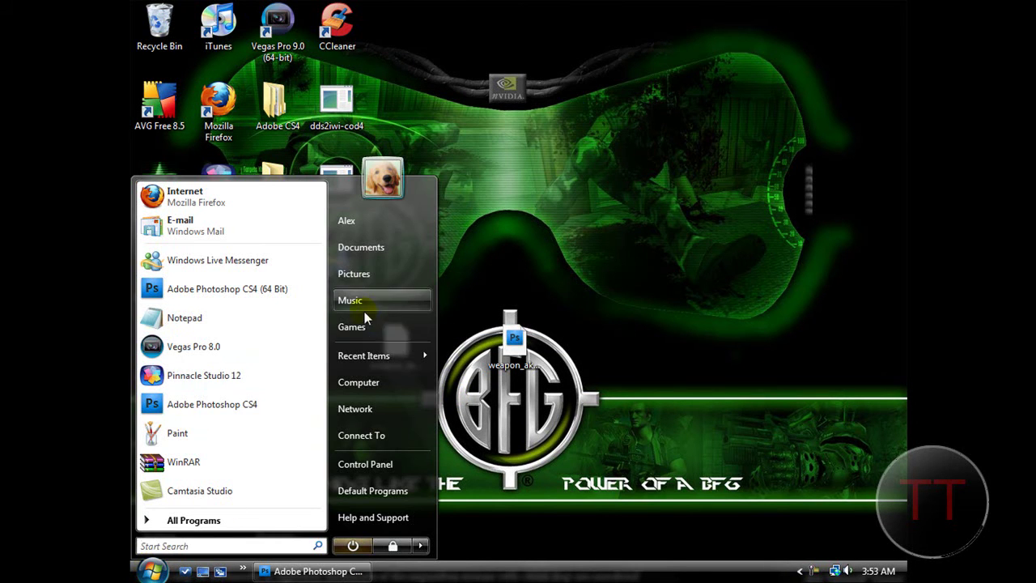
left_click(363, 382)
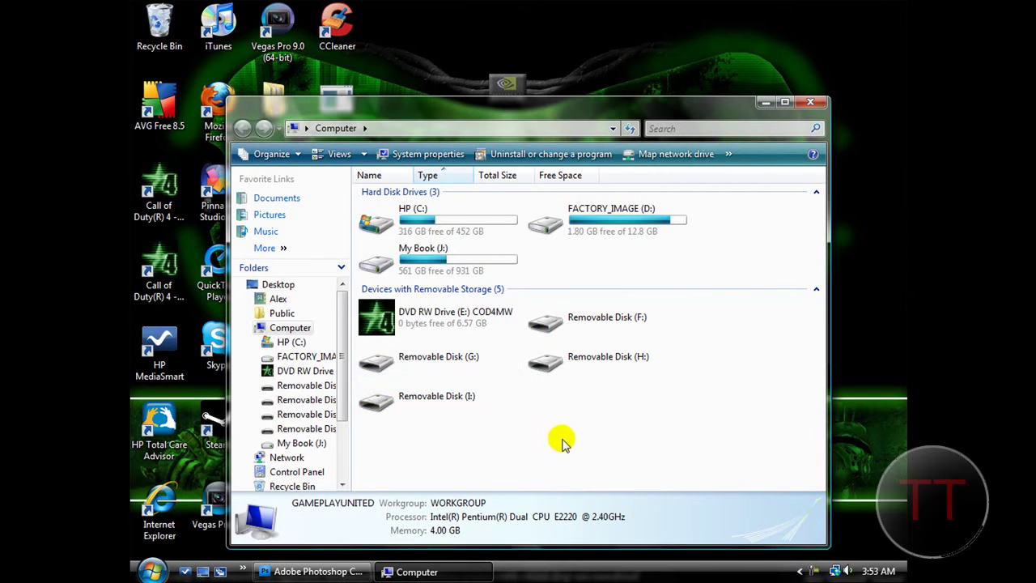
double_click(377, 222)
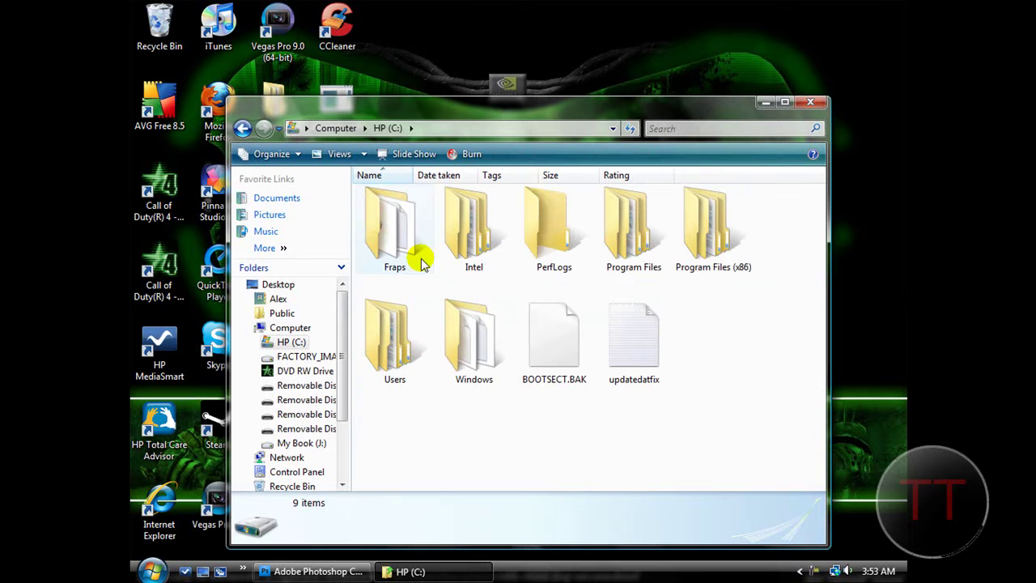
double_click(700, 223)
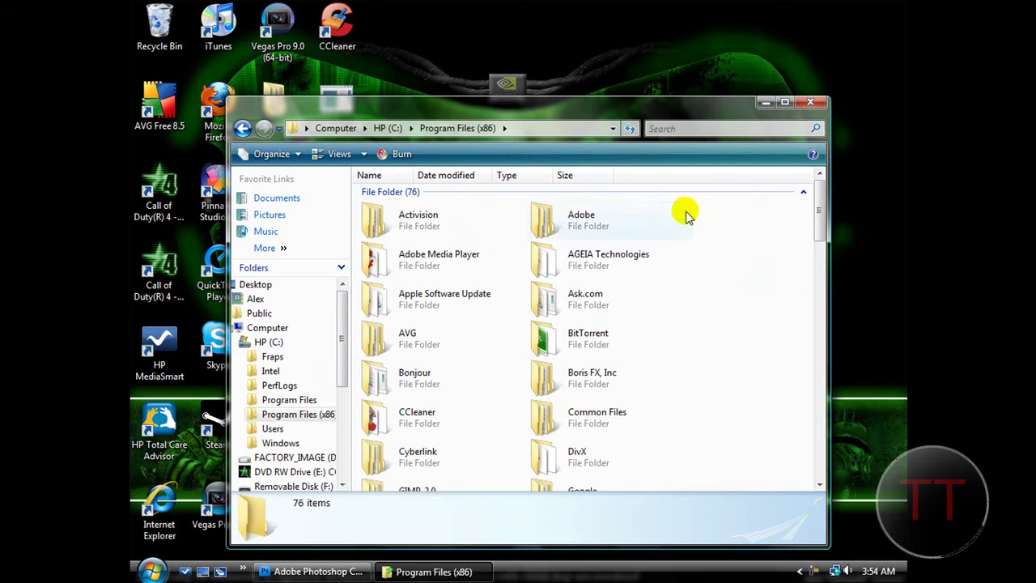
double_click(405, 223)
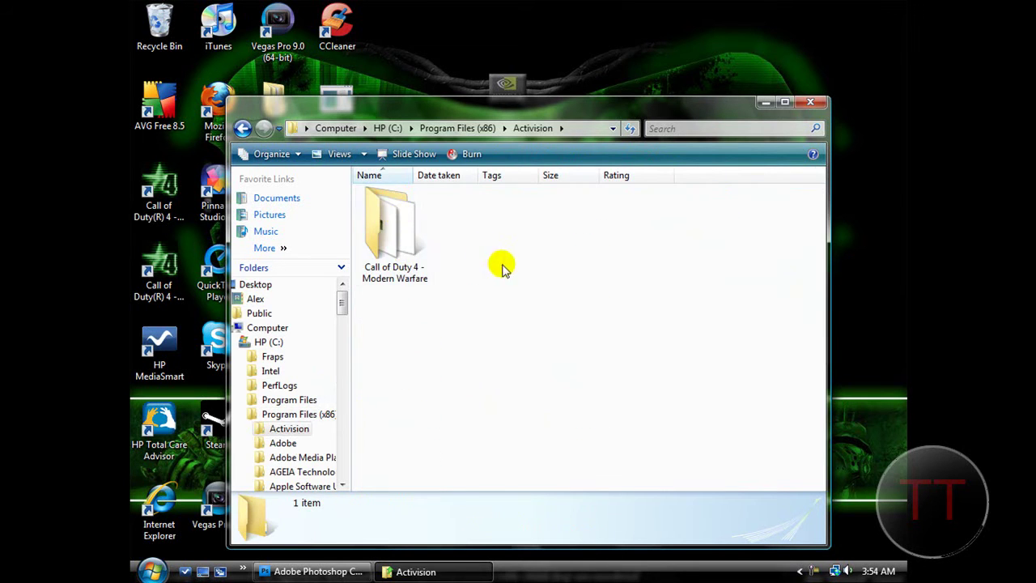
double_click(397, 227)
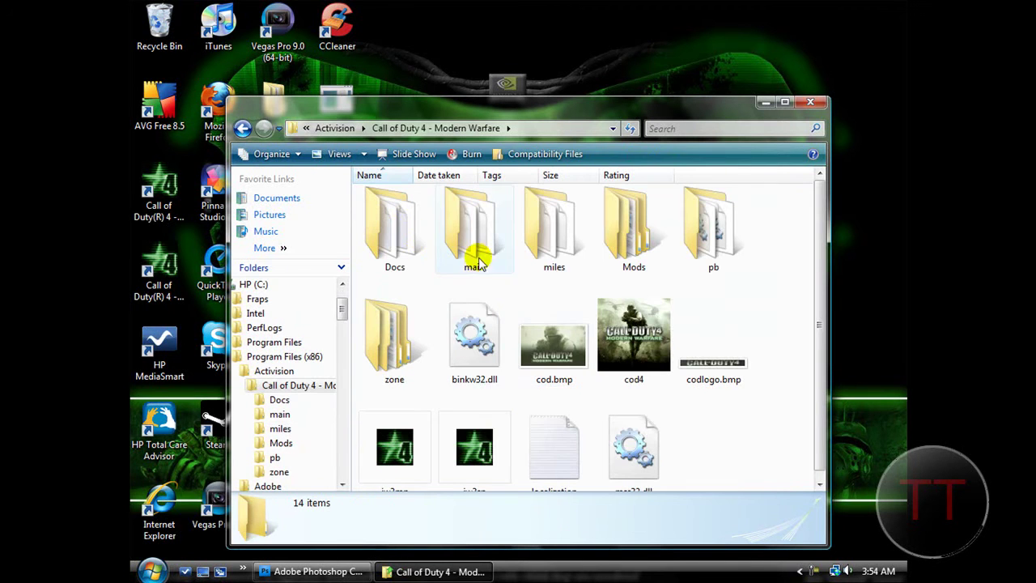
double_click(621, 251)
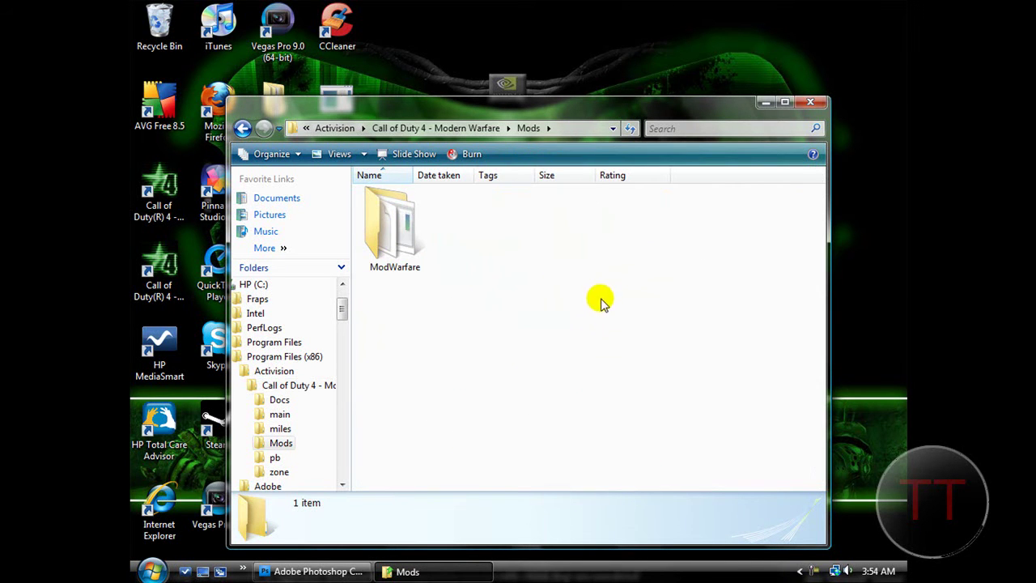
double_click(392, 233)
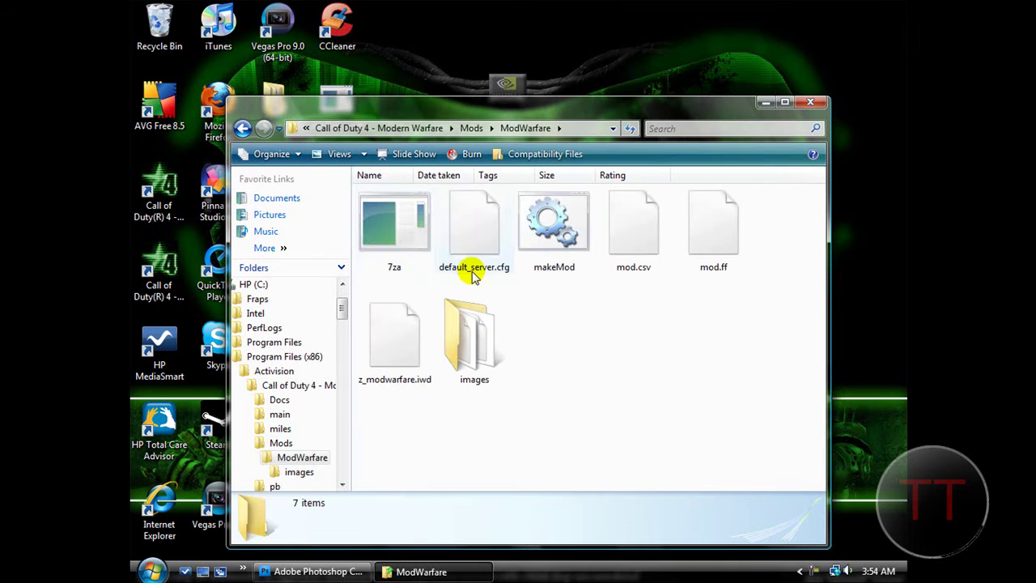
double_click(479, 332)
- Delete the four old IWI files in images and return to the ModWarfare folder
left_click_drag(688, 344, 364, 199)
left_click_drag(229, 113, 160, 47)
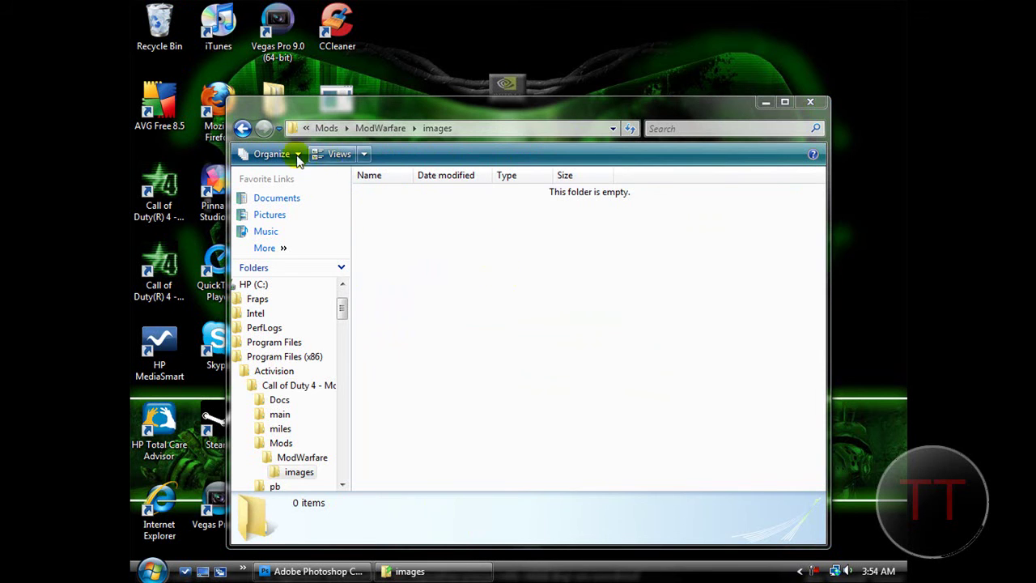
left_click(243, 128)
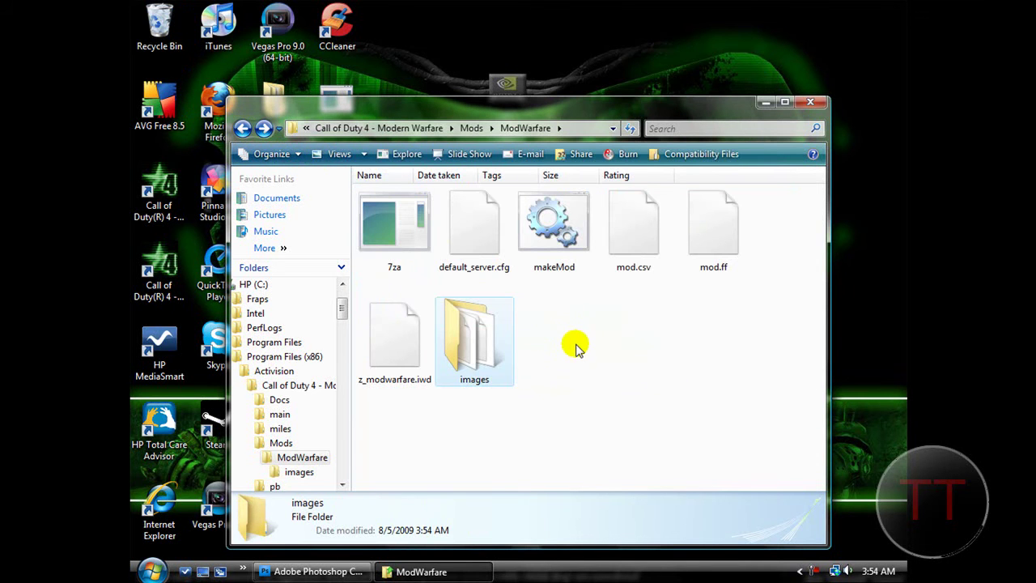
- Move weapon_ak47_c.iwi from the desktop into ModWarfare's images folder, granting administrator permission
left_click(573, 345)
left_click_drag(488, 119, 686, 139)
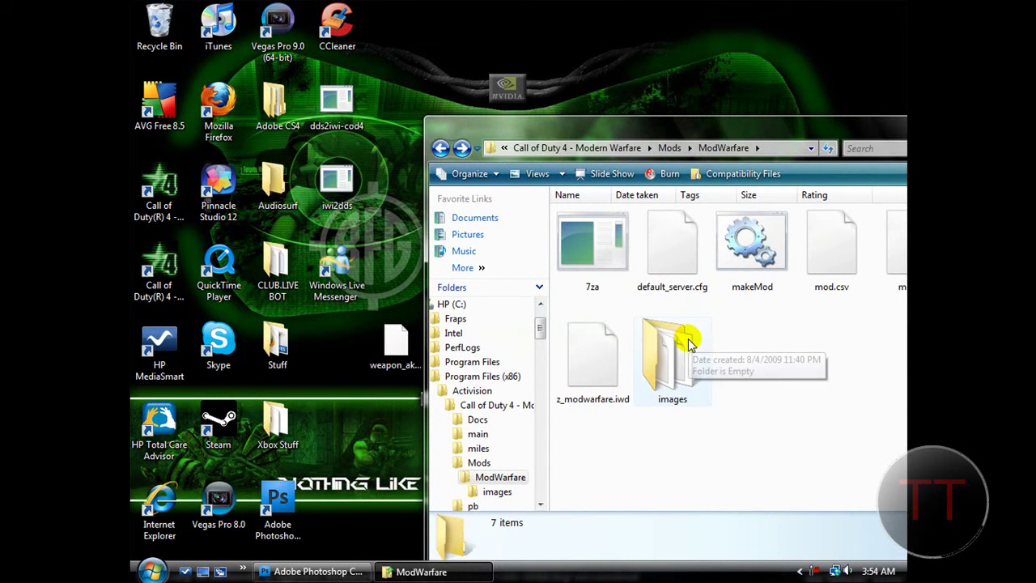
double_click(678, 380)
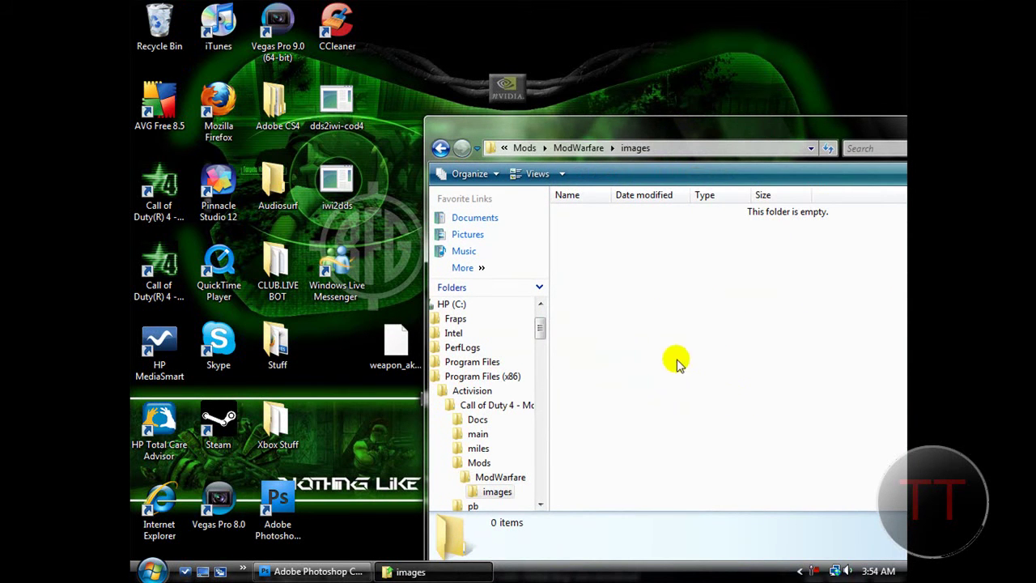
left_click_drag(395, 346, 643, 282)
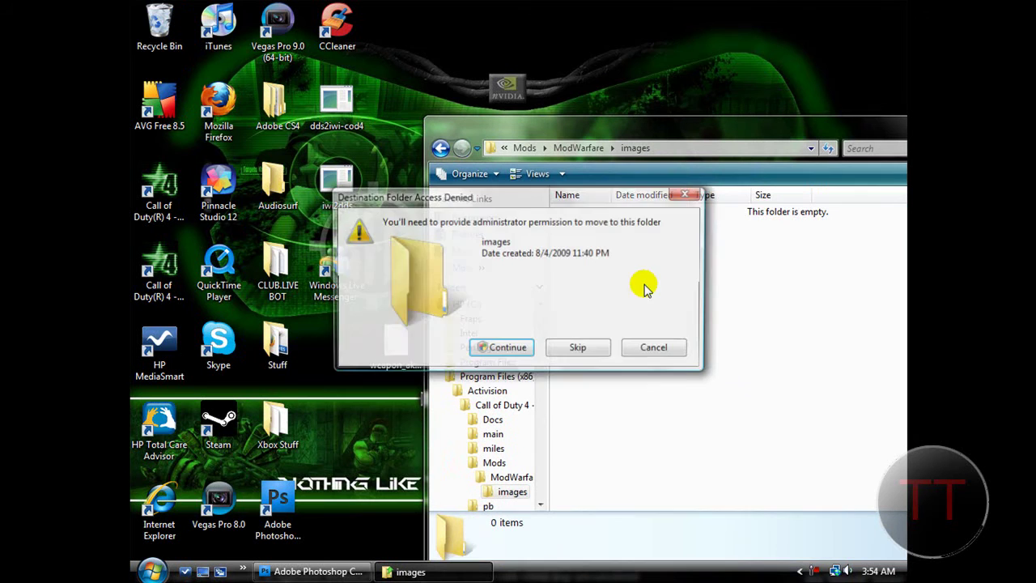
left_click(510, 348)
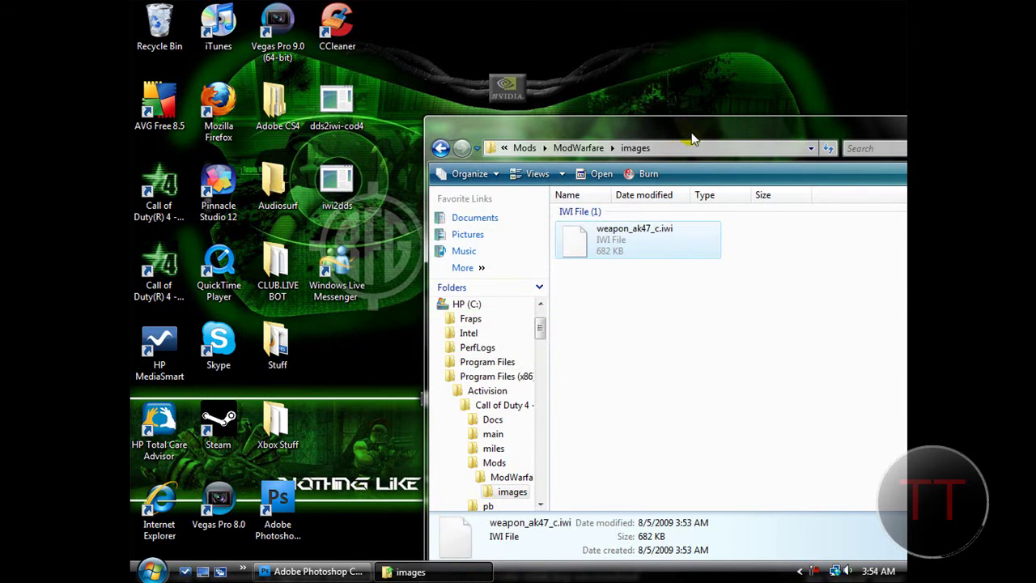
left_click_drag(702, 134, 535, 84)
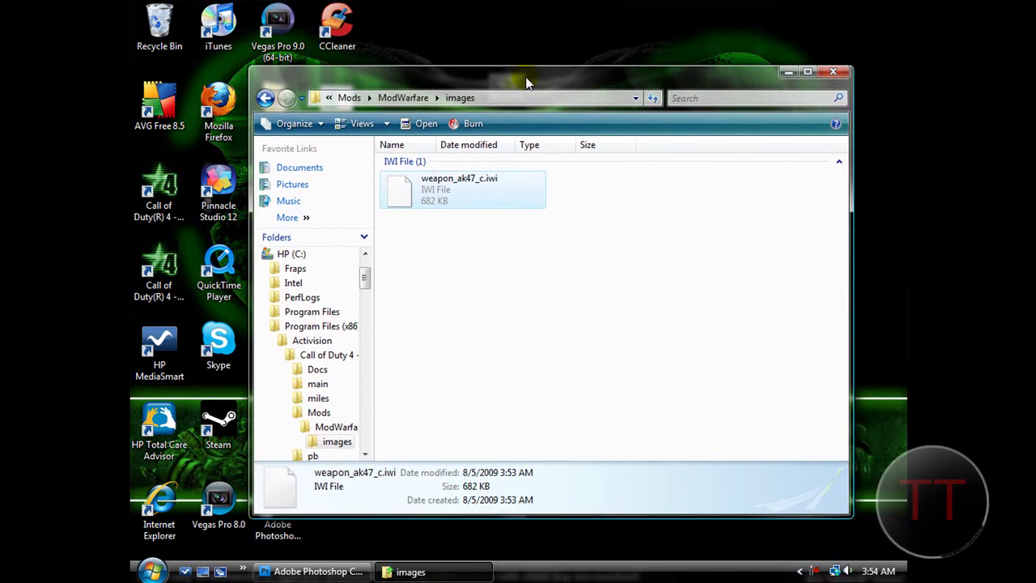
left_click(272, 98)
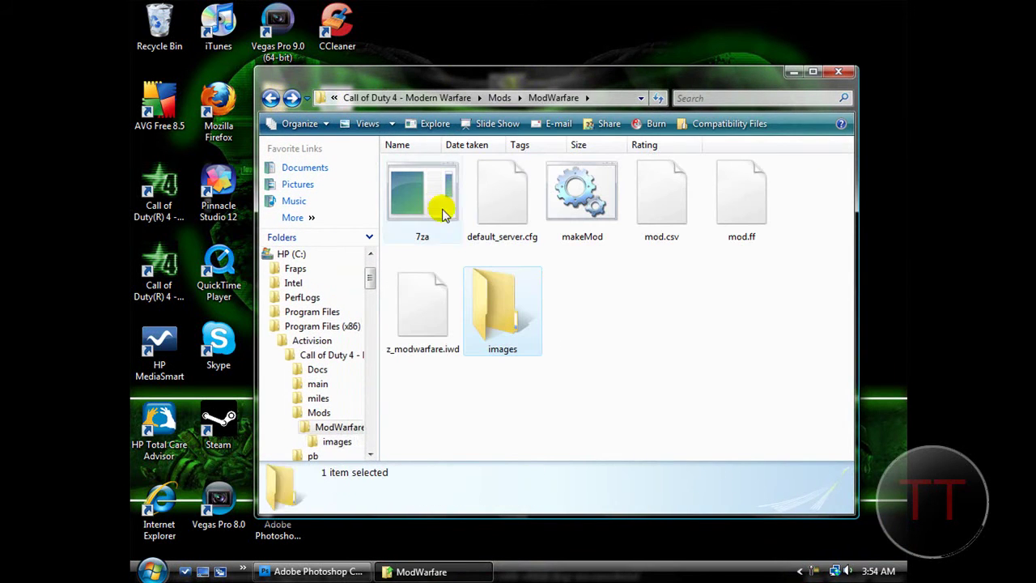
- Run makeMod.bat to repack images into z_modwarfare.iwd and close the console
double_click(588, 239)
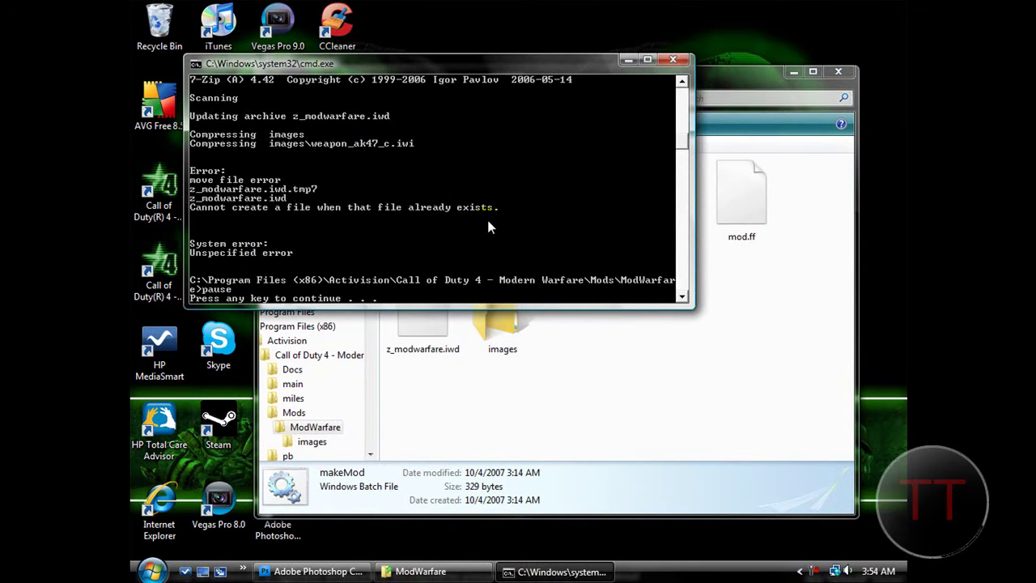
key("Return")
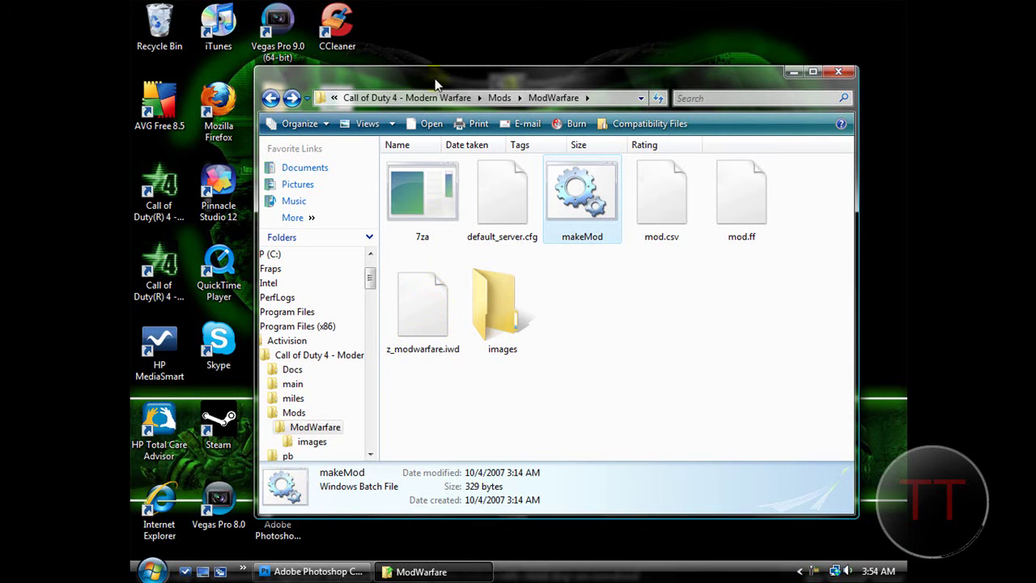
- Copy z_modwarfare.iwd from the ModWarfare folder
left_click(419, 316)
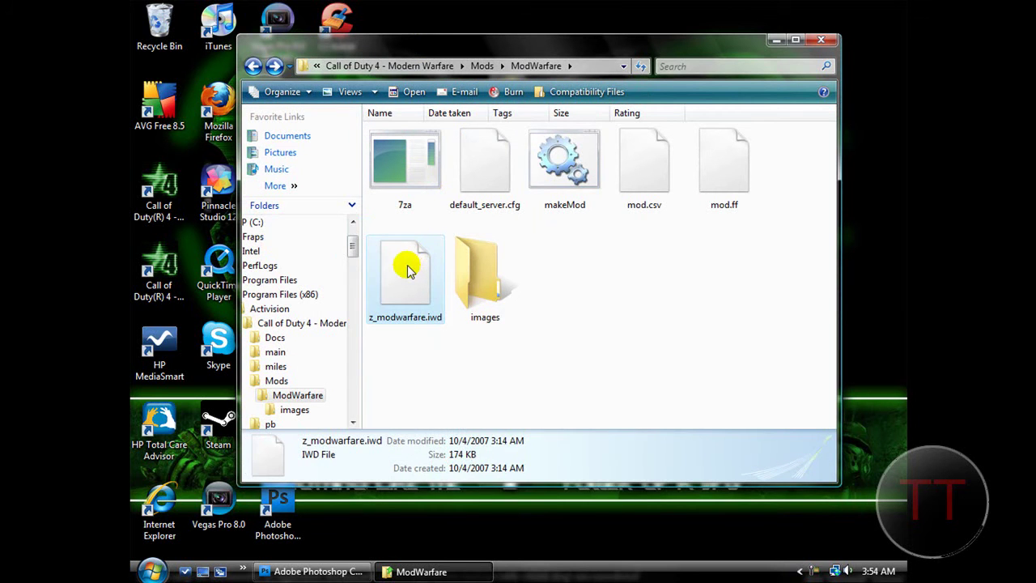
right_click(407, 270)
left_click(450, 446)
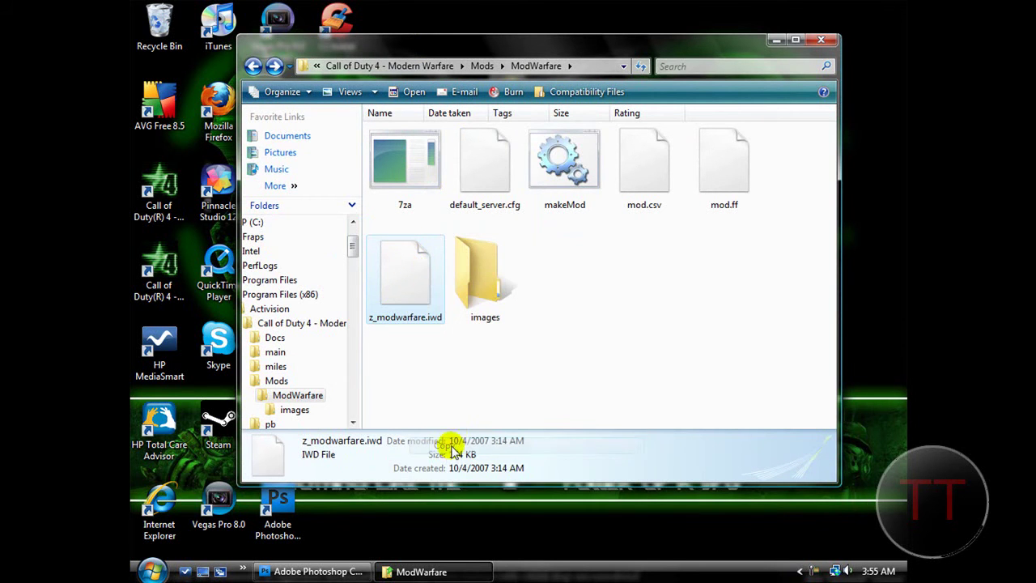
- Paste z_modwarfare.iwd into Call of Duty 4's main folder, granting administrator permission
left_click(253, 68)
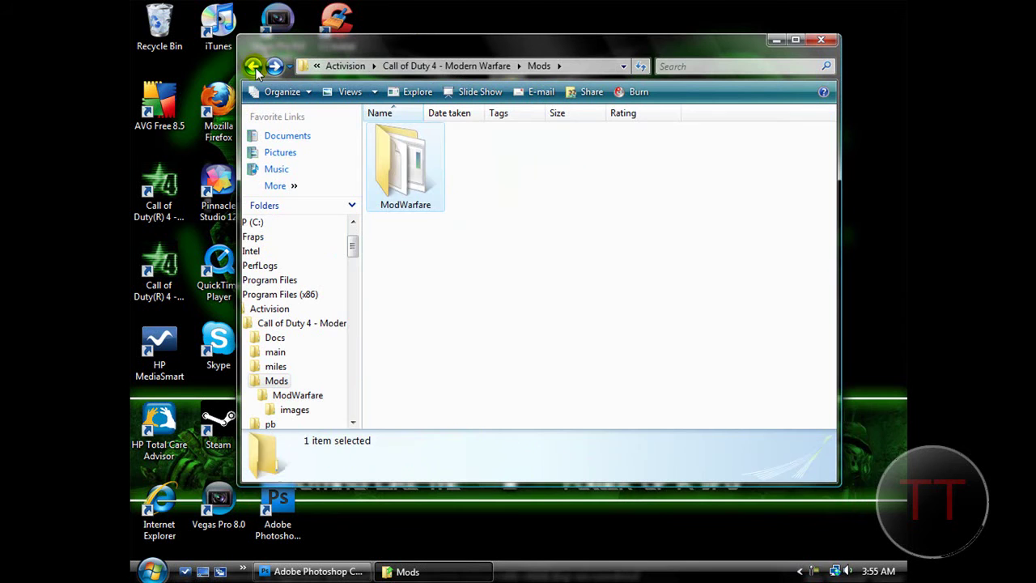
left_click(254, 67)
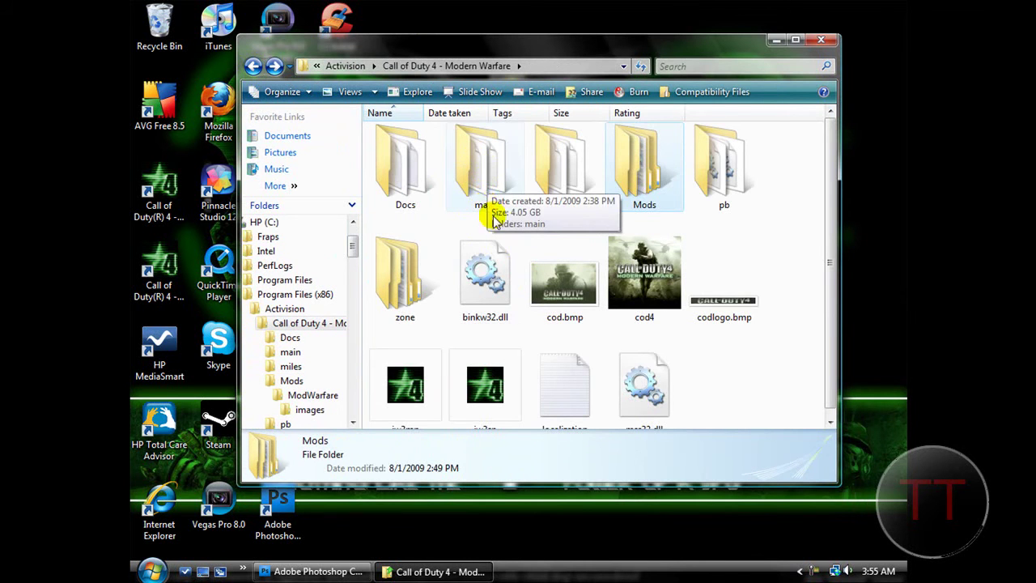
double_click(482, 169)
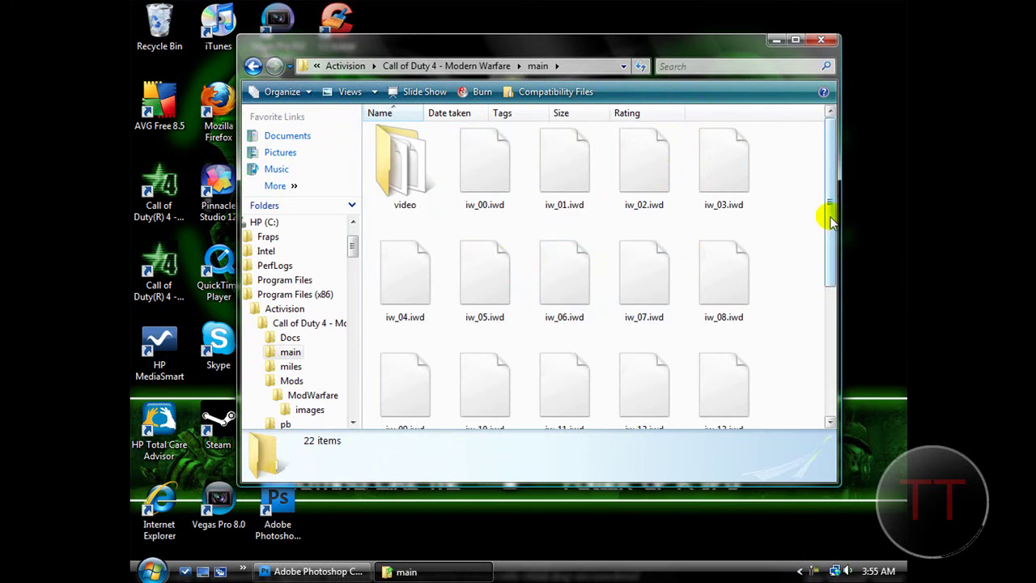
left_click_drag(828, 216, 818, 378)
right_click(627, 344)
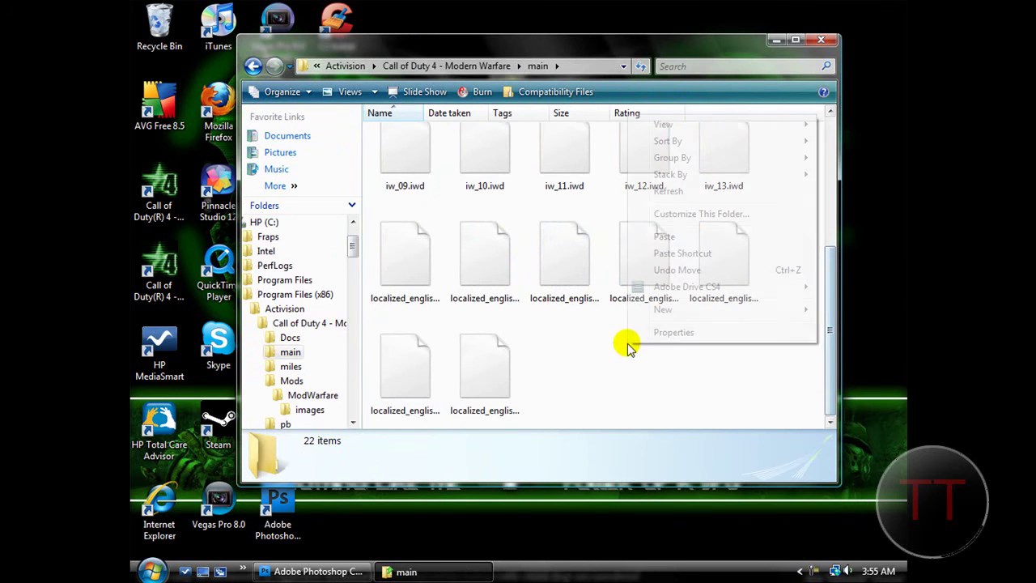
left_click(668, 236)
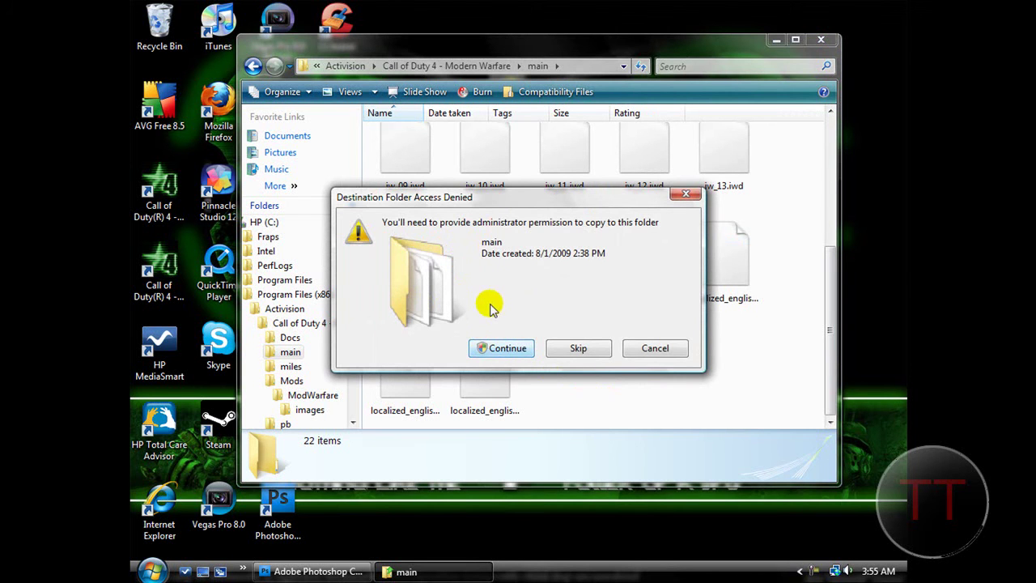
left_click(502, 347)
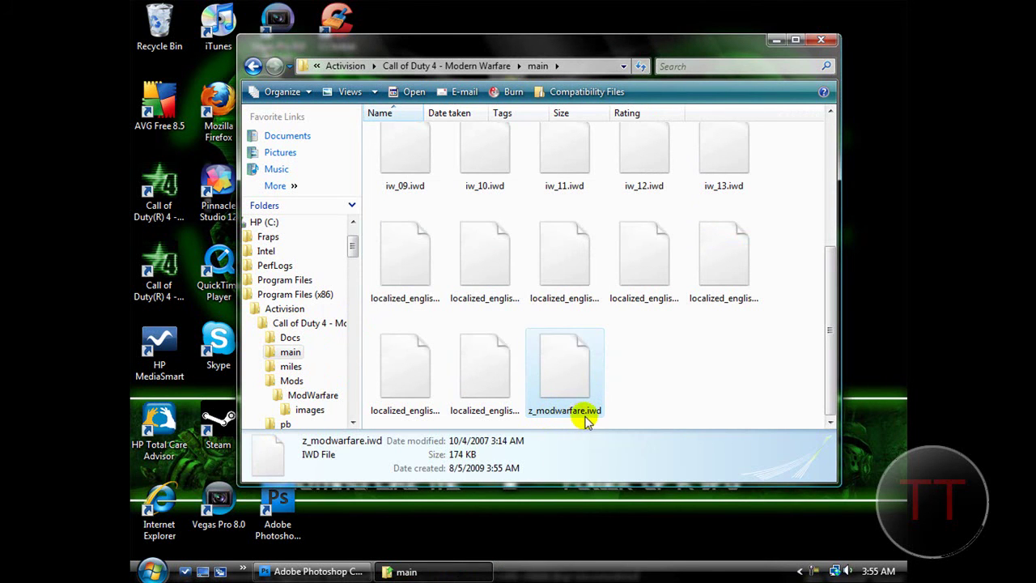
left_click(629, 409)
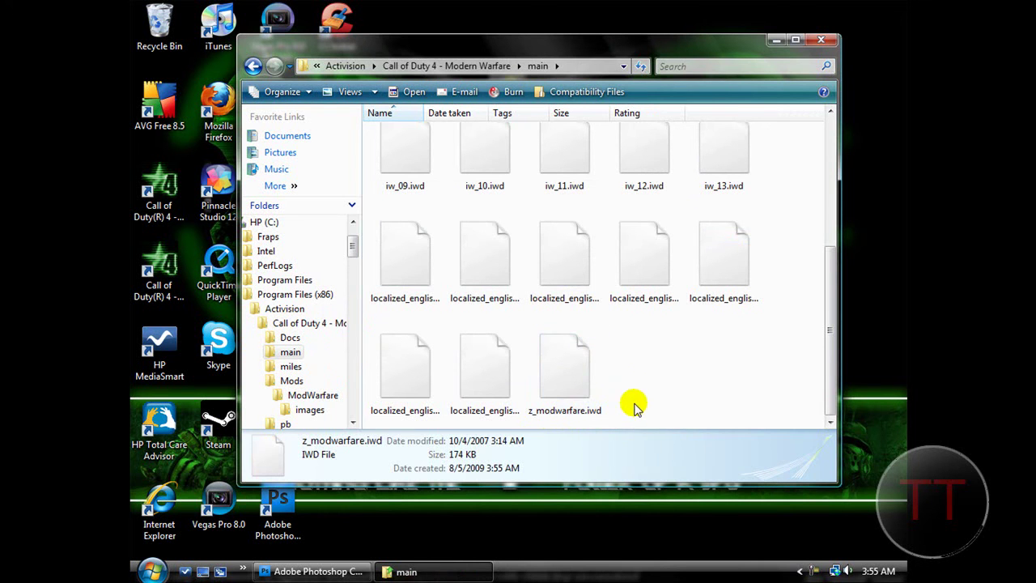
- Close the Explorer window showing Call of Duty 4's main folder
left_click(817, 39)
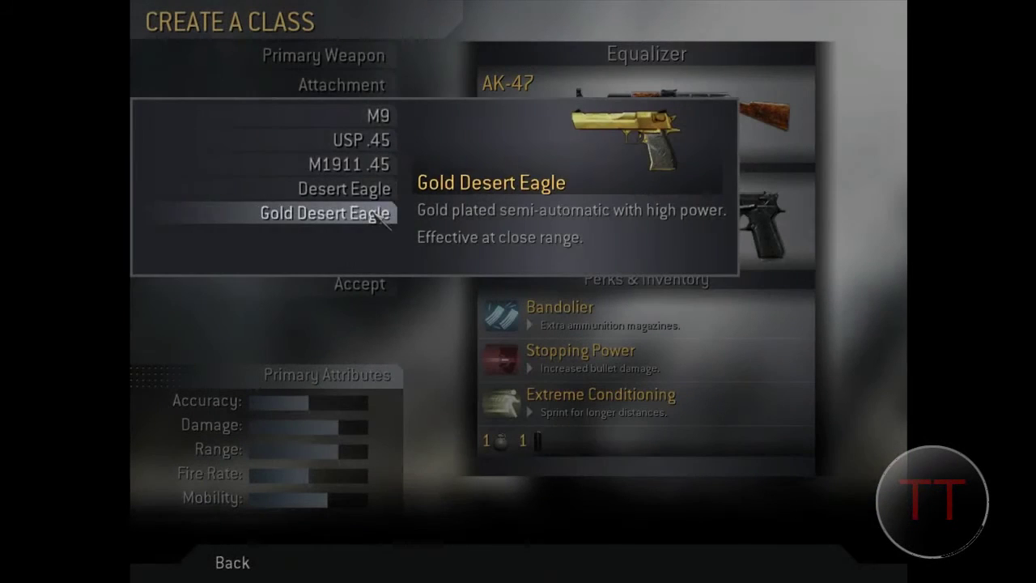
- Choose the Gold Desert Eagle as the class's side arm
left_click(381, 217)
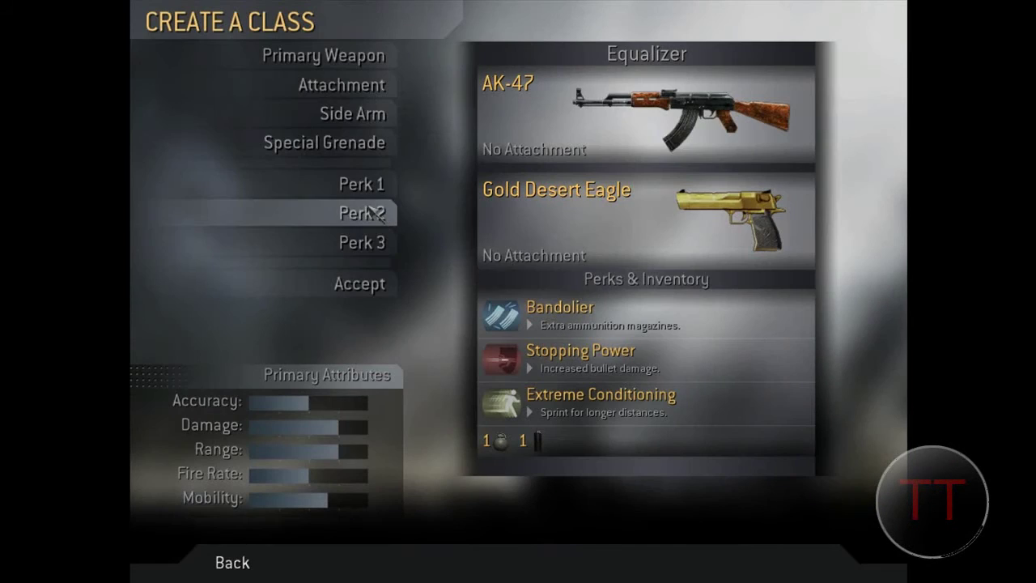